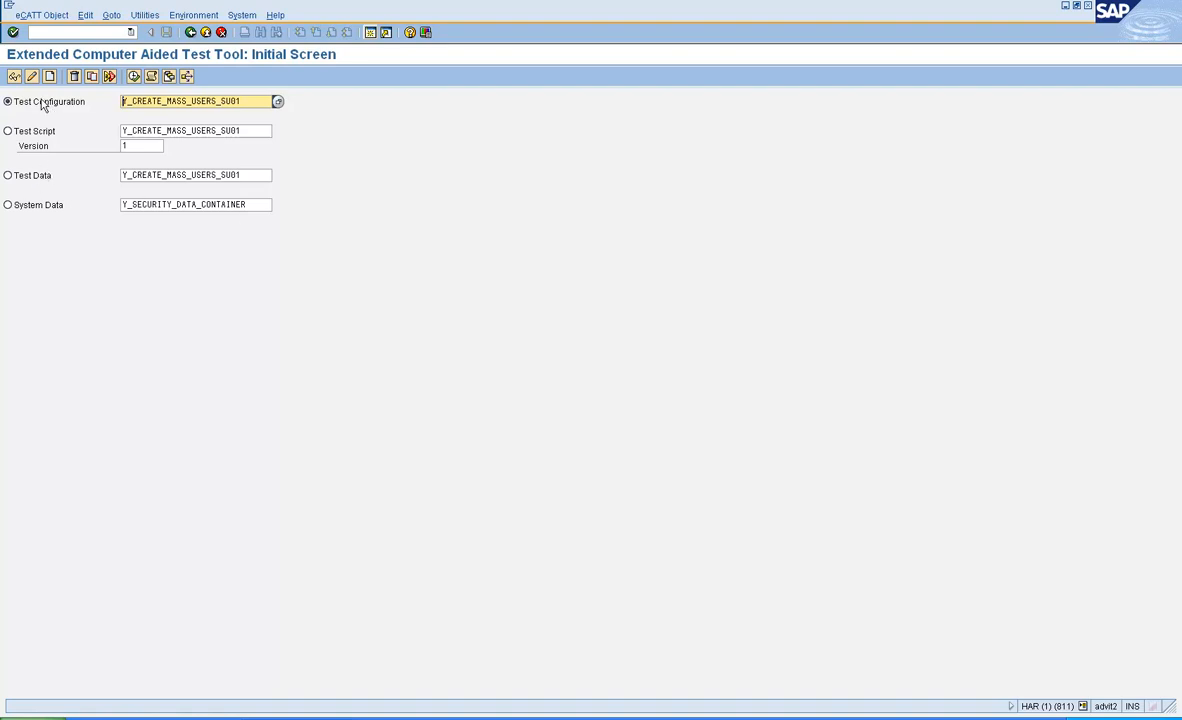
# Open version 1 of the test script Y_CREATE_MASS_USERS_SU01 for editing.
pyautogui.click(37, 183)
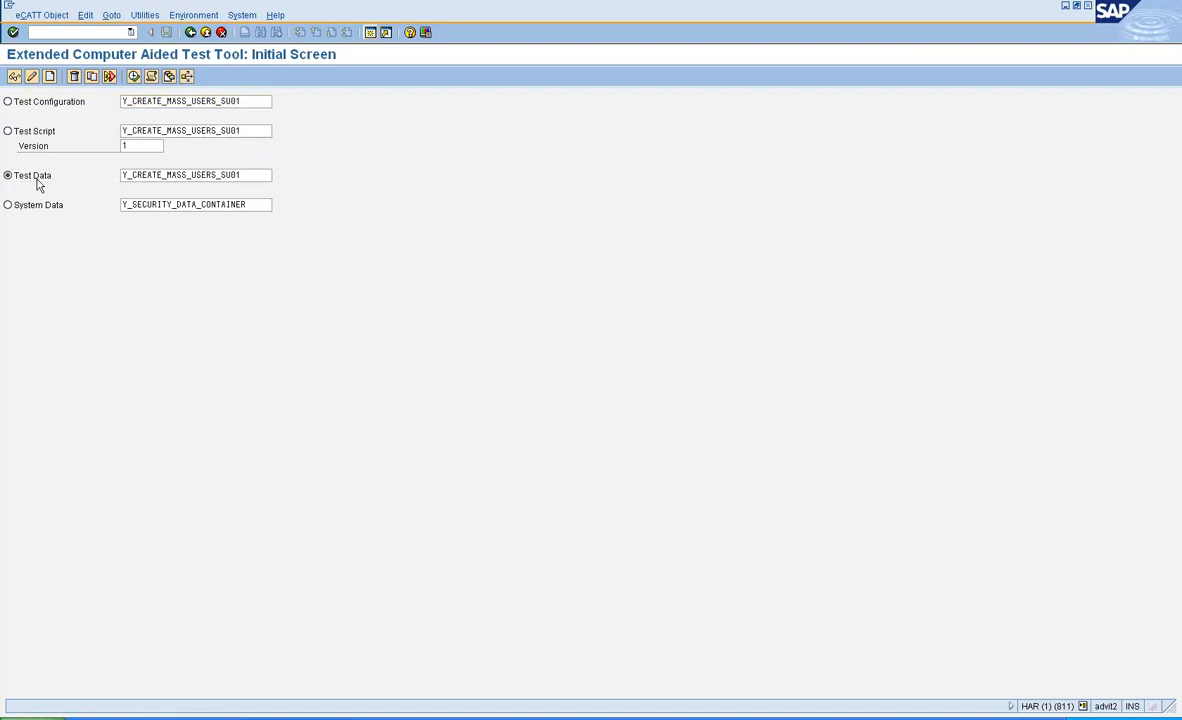
pyautogui.click(35, 139)
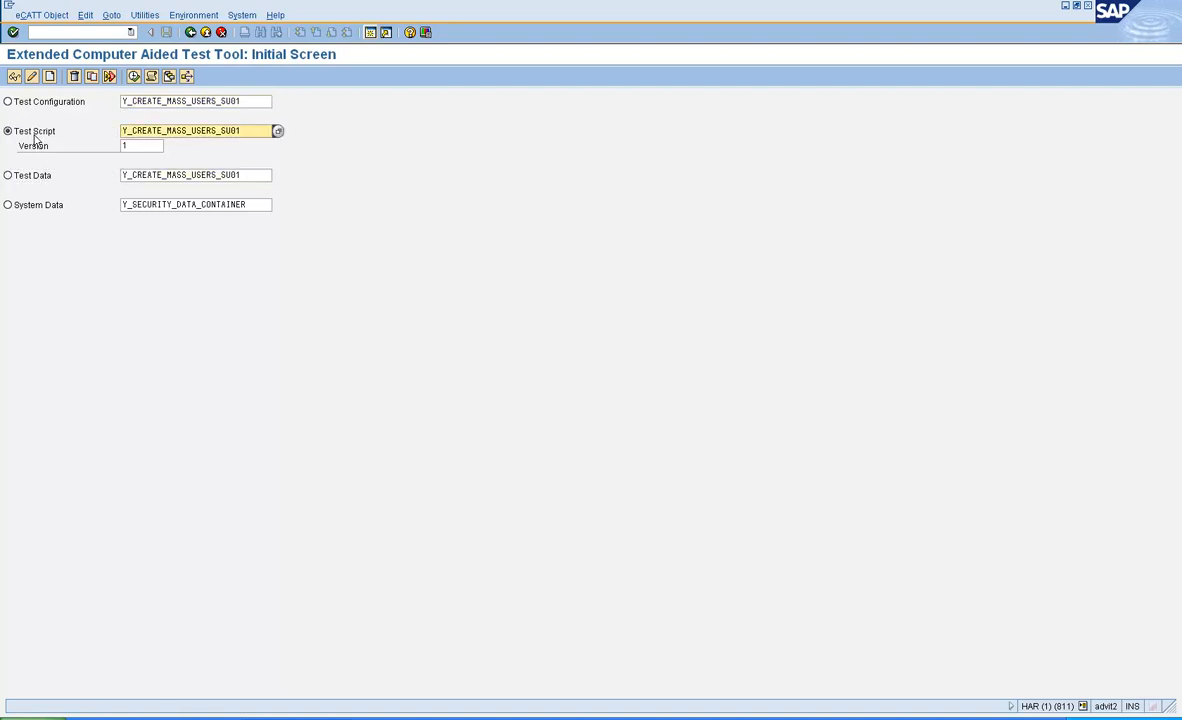
pyautogui.click(32, 78)
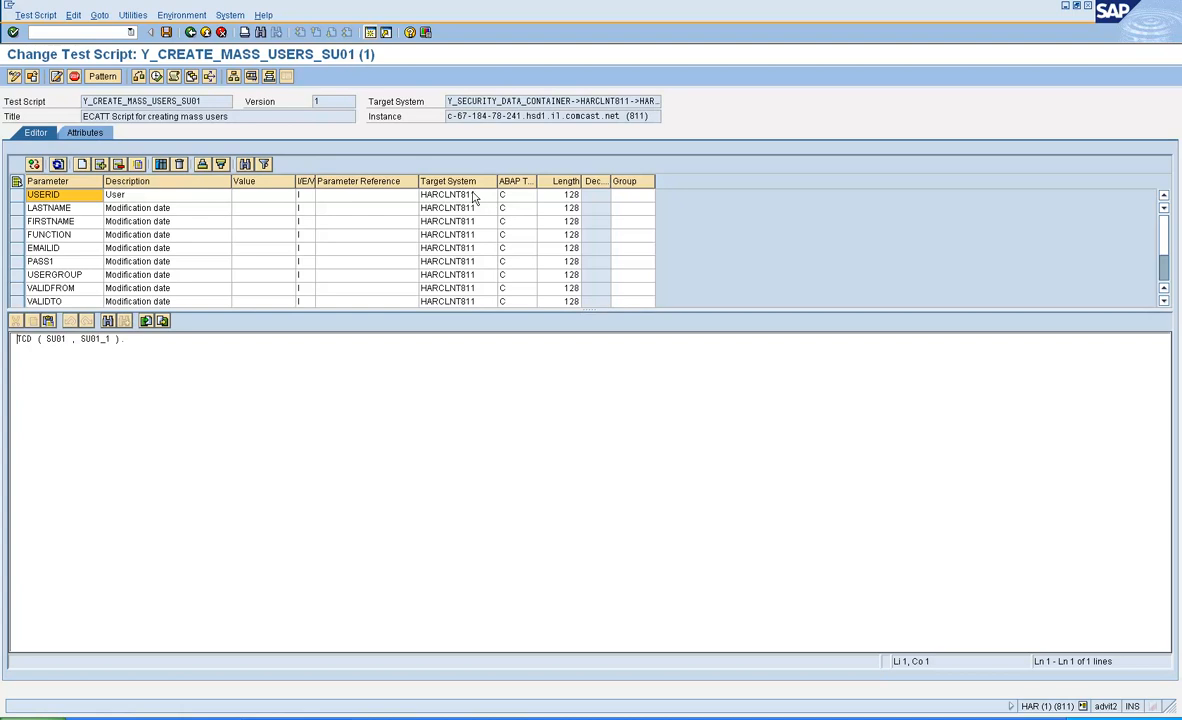
# Set the target system of the USERID and LASTNAME parameters to HARCLNT800 and copy that value.
pyautogui.click(442, 193)
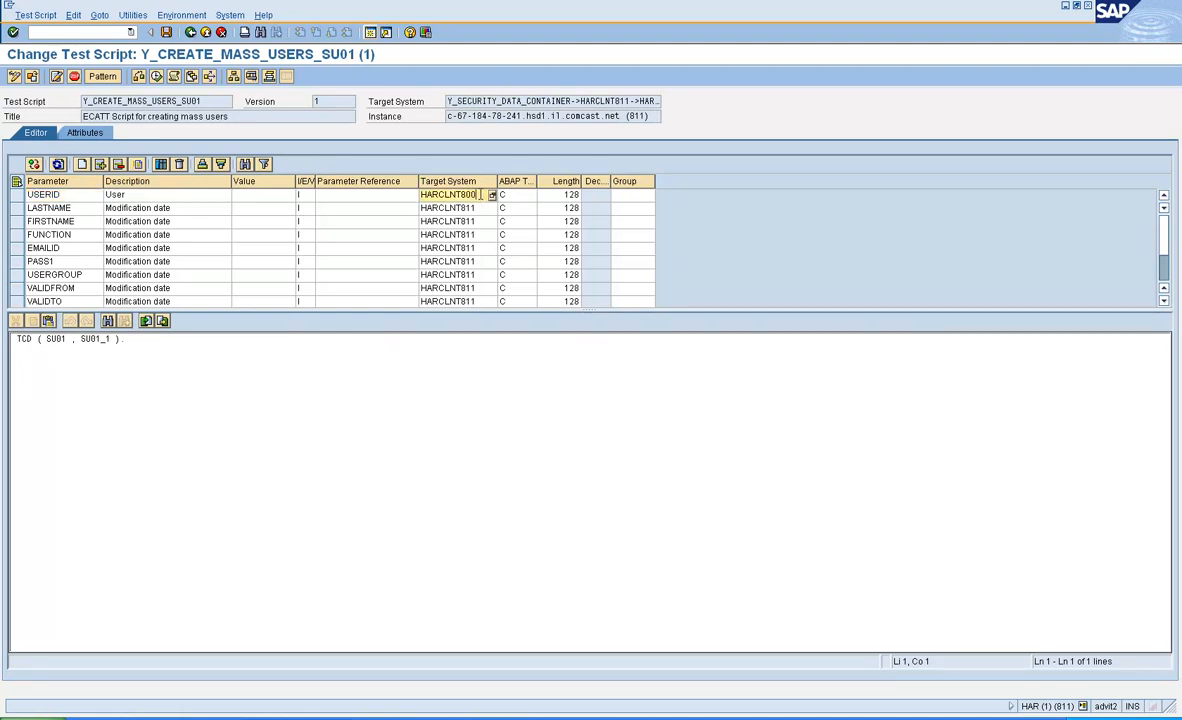
pyautogui.click(480, 207)
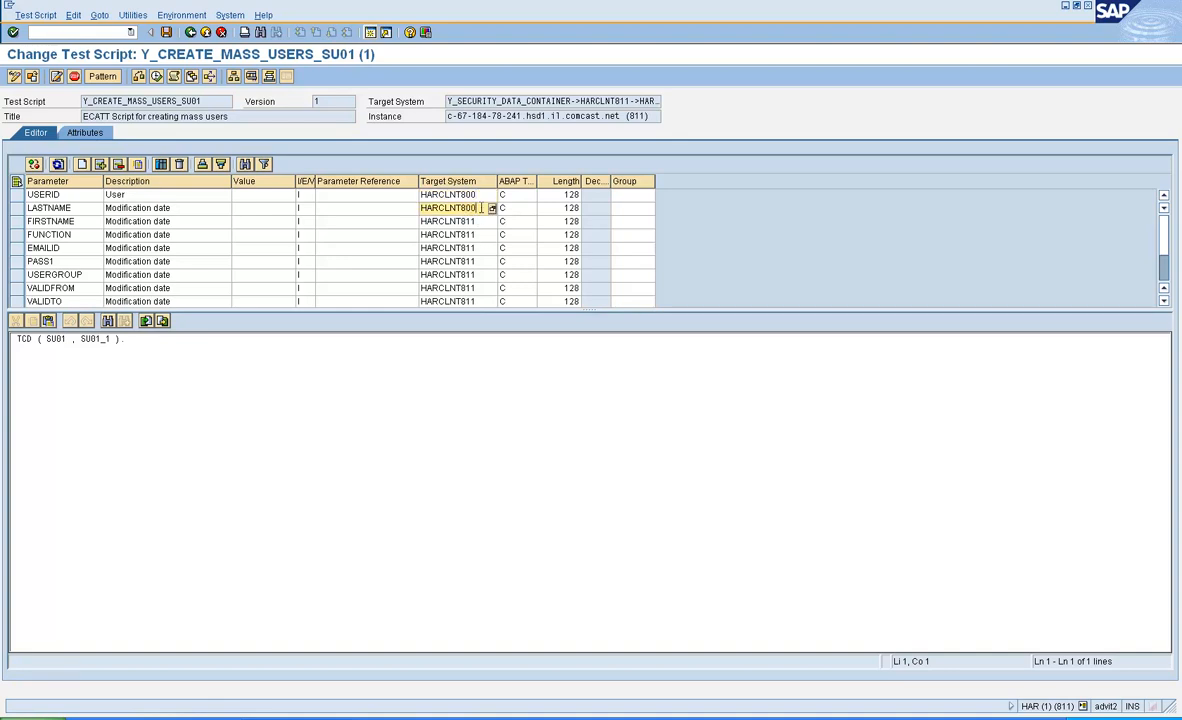
pyautogui.moveTo(479, 209); pyautogui.dragTo(420, 210)
pyautogui.hotkey('ctrl', 'c')
# Replace the FIRSTNAME parameter's target system with the copied HARCLNT800.
pyautogui.press('Tab')
pyautogui.press('Tab')
pyautogui.press('Tab')
pyautogui.press('Tab')
pyautogui.press('Tab')
pyautogui.press('Tab')
pyautogui.press('Tab')
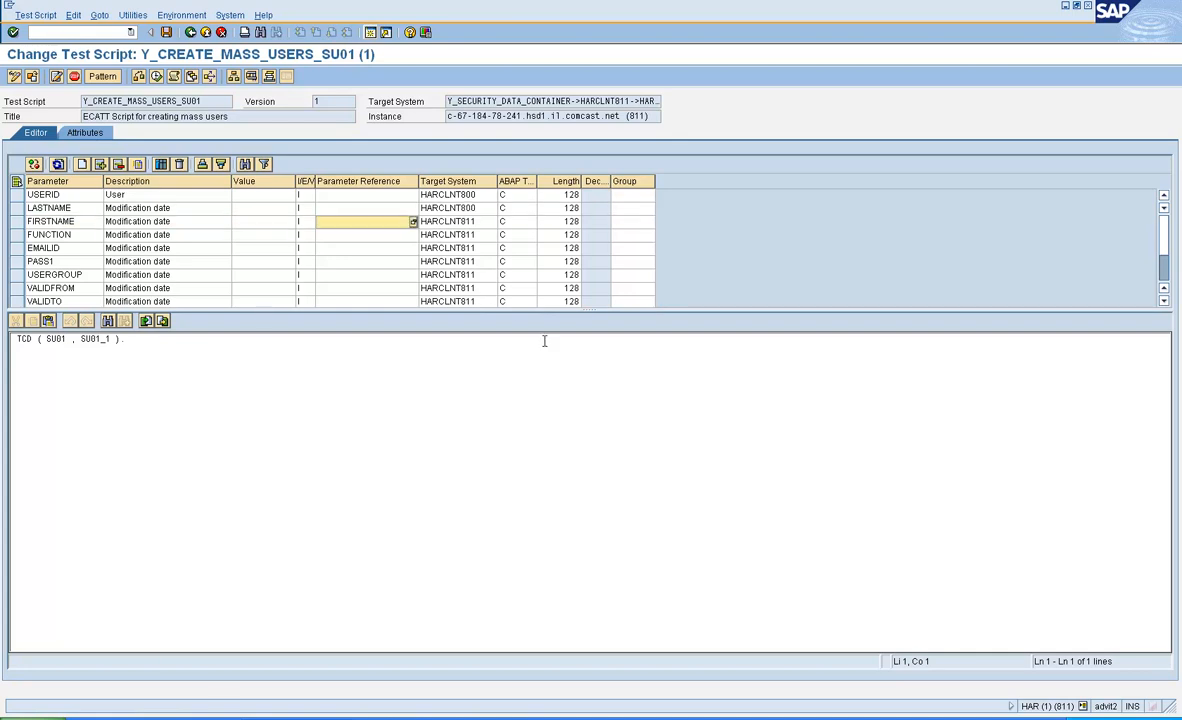
pyautogui.press('Tab')
pyautogui.press('Tab')
pyautogui.press('Delete')
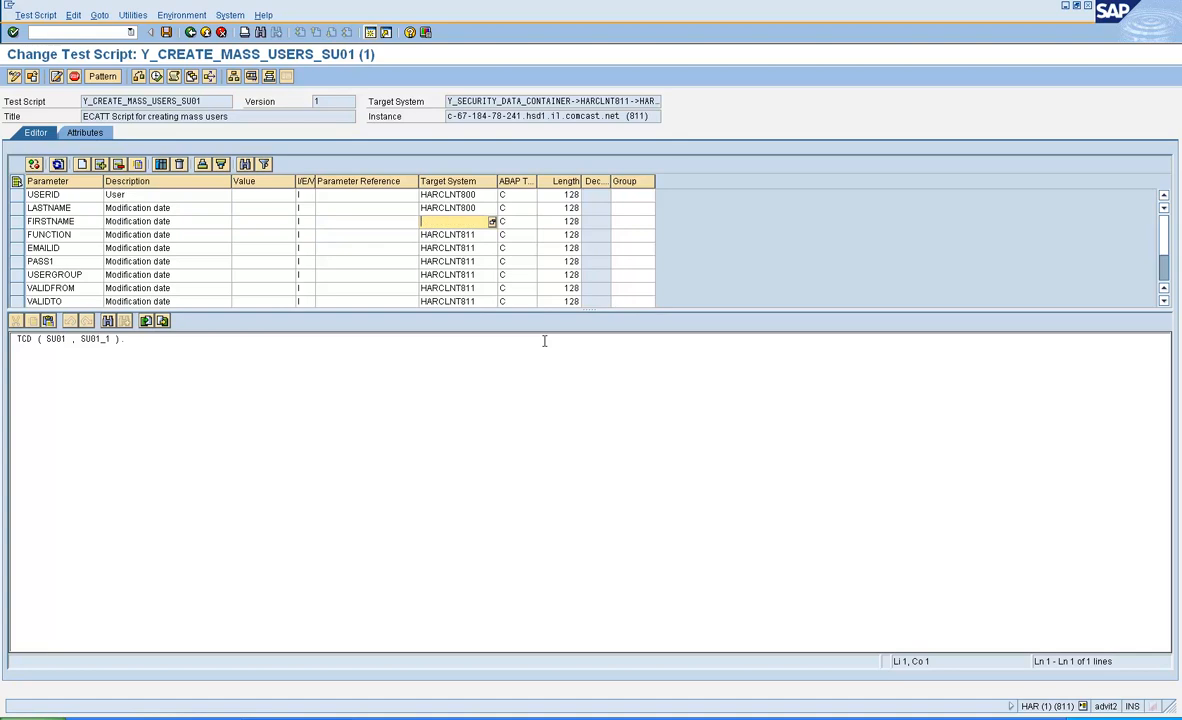
pyautogui.hotkey('ctrl', 'v')
# Replace the FUNCTION parameter's target system with the copied HARCLNT800.
pyautogui.press('Tab')
pyautogui.press('Tab')
pyautogui.press('Tab')
pyautogui.press('Tab')
pyautogui.press('Tab')
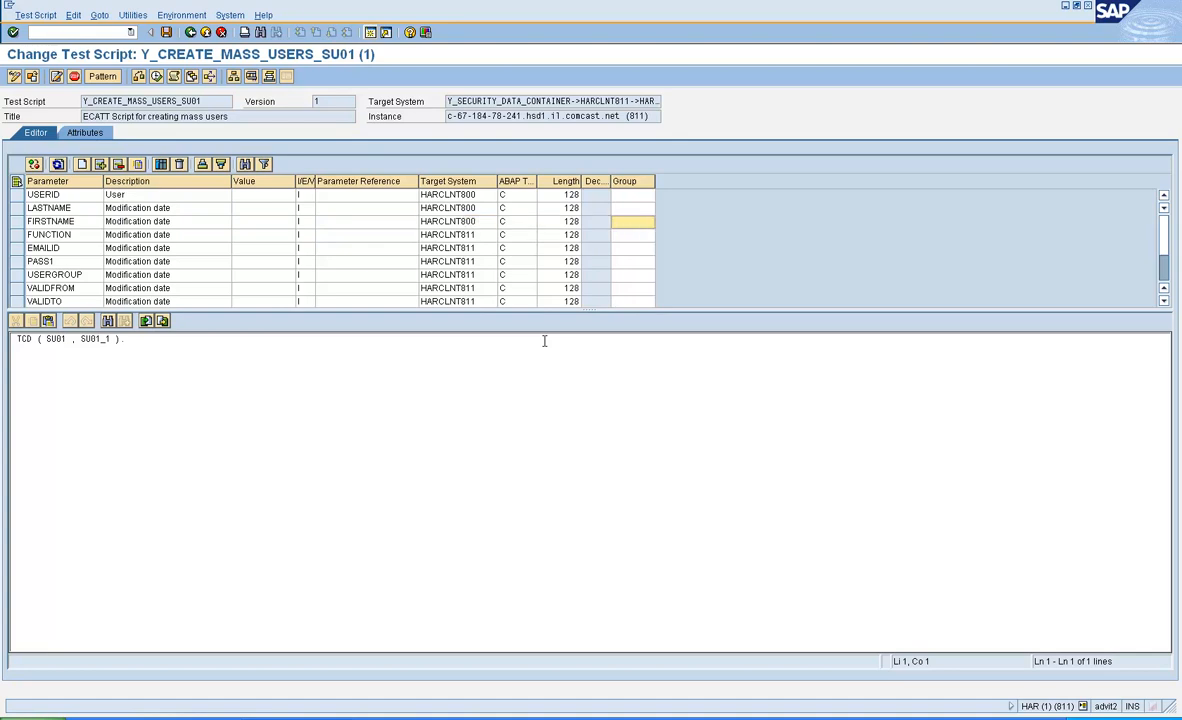
pyautogui.press('Tab')
pyautogui.press('Tab')
pyautogui.press('Tab')
pyautogui.press('Delete')
pyautogui.press('Tab')
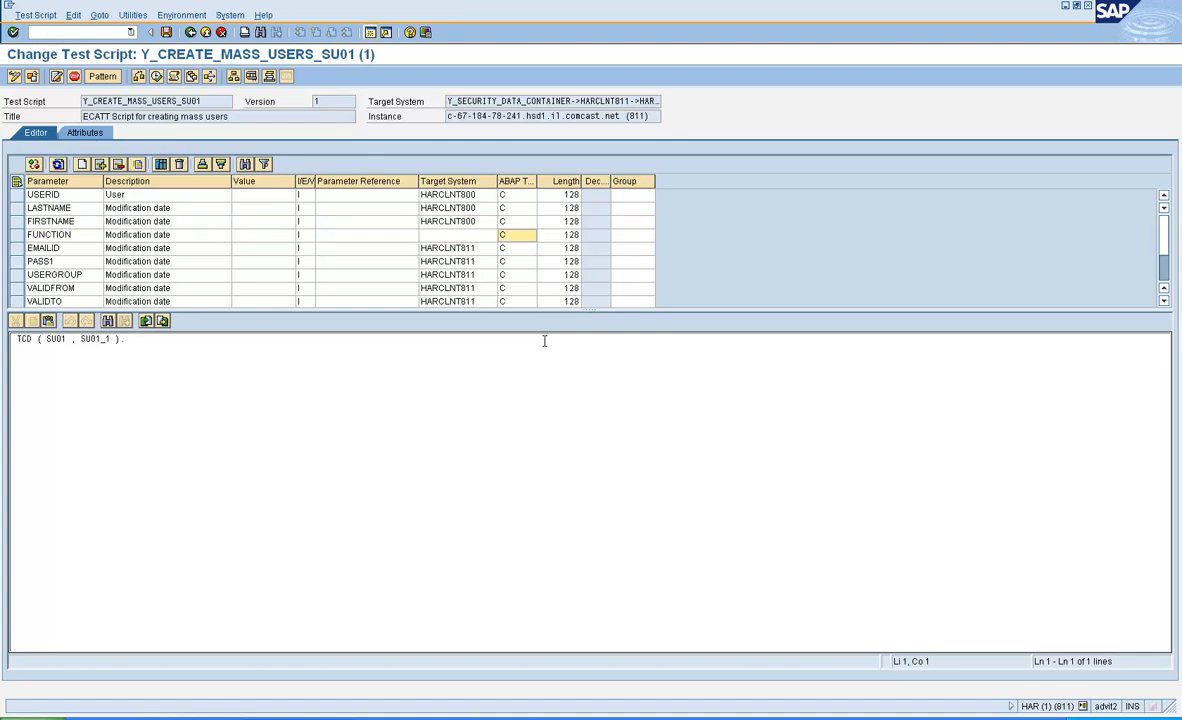
pyautogui.hotkey('shift', 'Tab')
pyautogui.hotkey('ctrl', 'v')
# Set the target system of the script parameters EMAILID, PASS1 and USERGROUP to HARCLNT800.
pyautogui.press('Down')
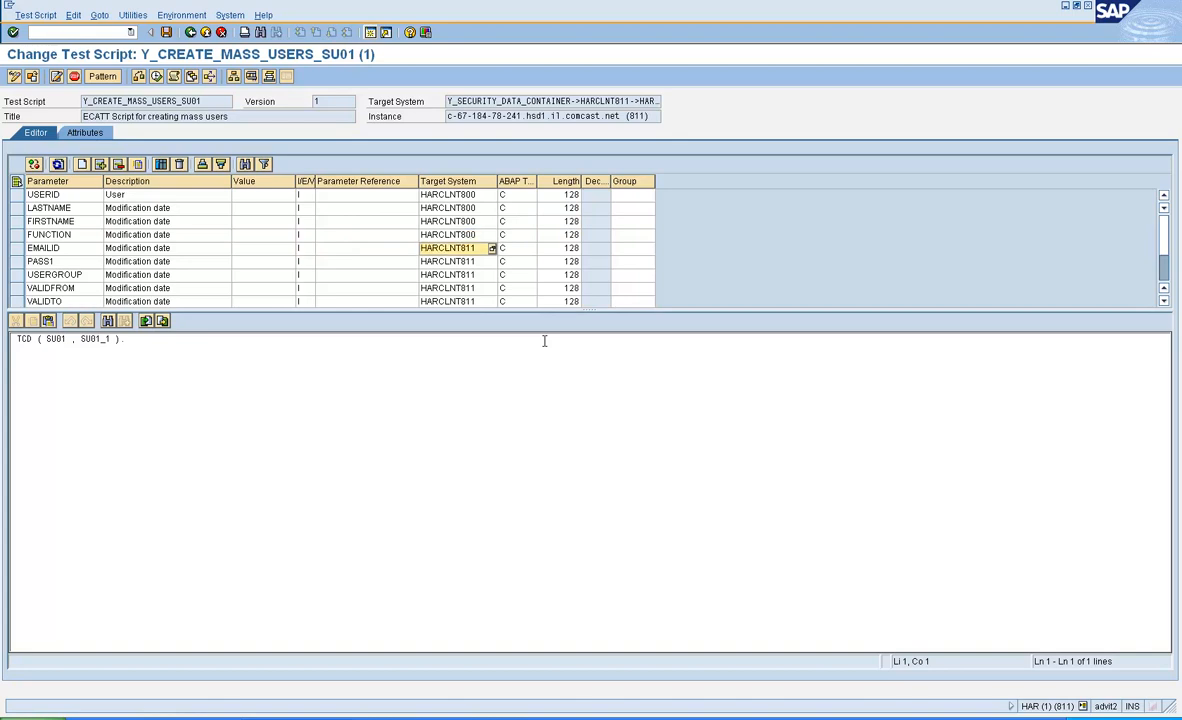
pyautogui.press('Delete')
pyautogui.hotkey('ctrl', 'v')
pyautogui.press('Down')
pyautogui.press('Delete')
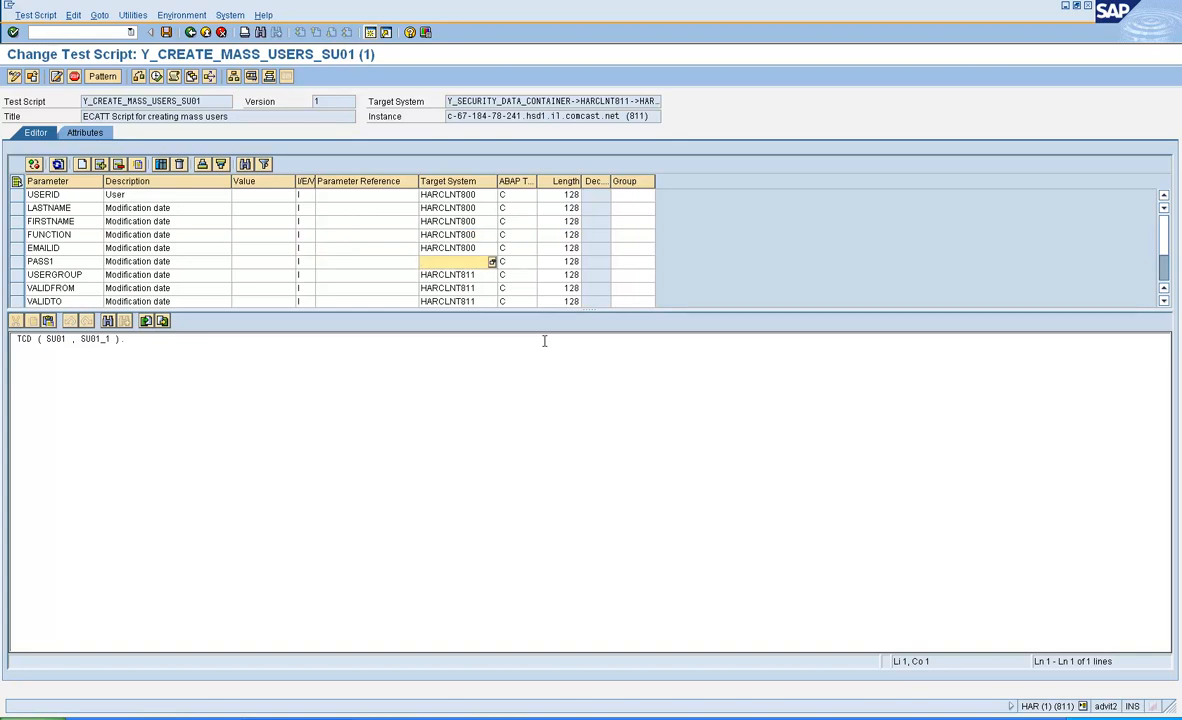
pyautogui.hotkey('ctrl', 'v')
pyautogui.press('Down')
pyautogui.press('Delete')
pyautogui.hotkey('ctrl', 'v')
# Set the target system of the script parameters VALIDFROM, VALIDTO and ROLE1 to HARCLNT800.
pyautogui.press('Down')
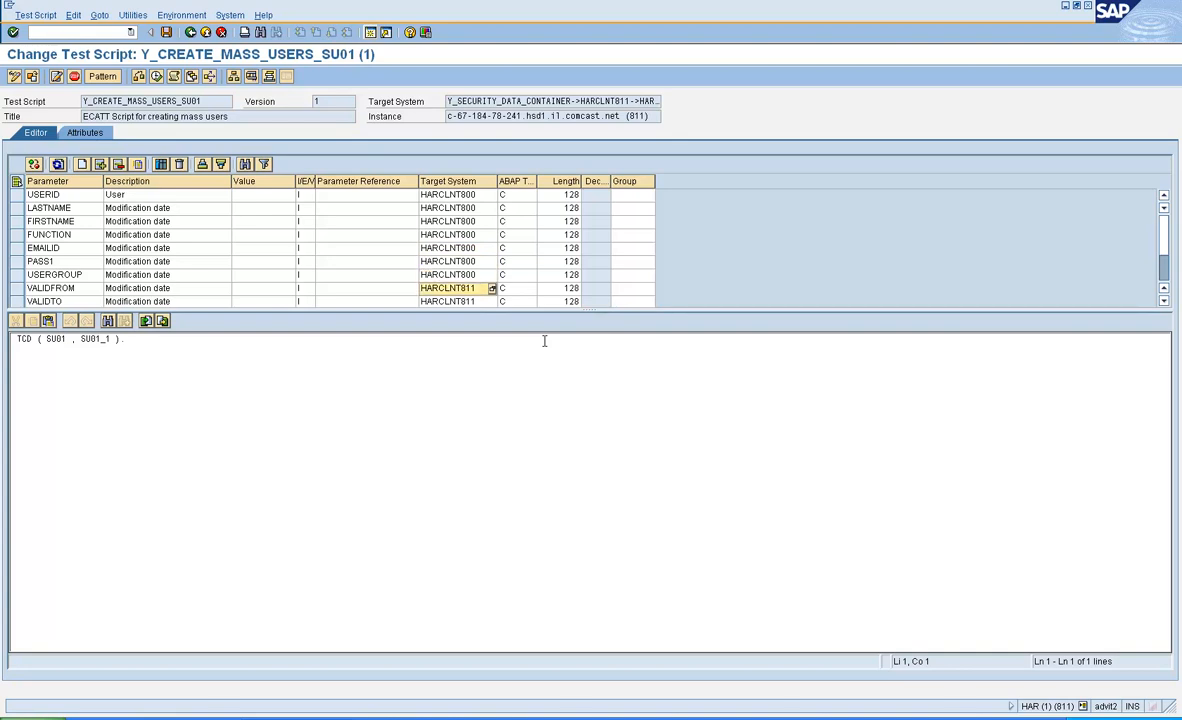
pyautogui.press('Delete')
pyautogui.hotkey('ctrl', 'v')
pyautogui.press('Down')
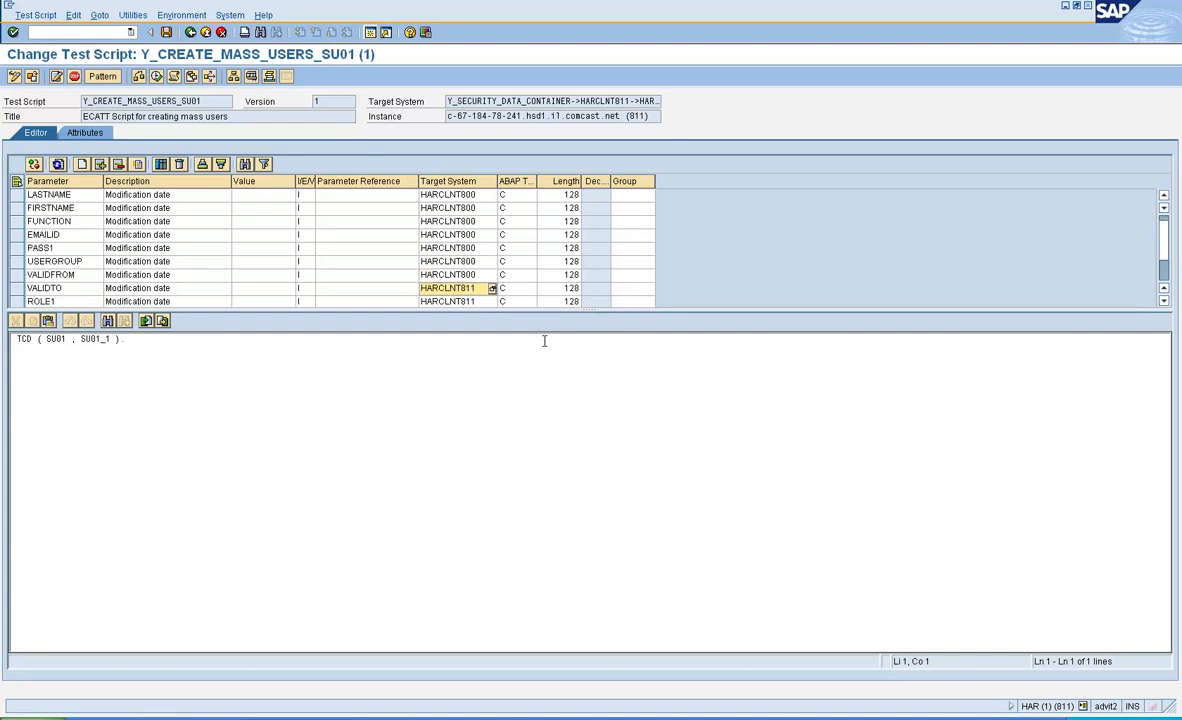
pyautogui.press('Delete')
pyautogui.hotkey('ctrl', 'v')
pyautogui.press('Down')
pyautogui.press('Delete')
pyautogui.hotkey('ctrl', 'v')
# Set the target system of the script parameters ROLE2, ROLE3 and ROLE4 to HARCLNT800 and save the test script.
pyautogui.press('Down')
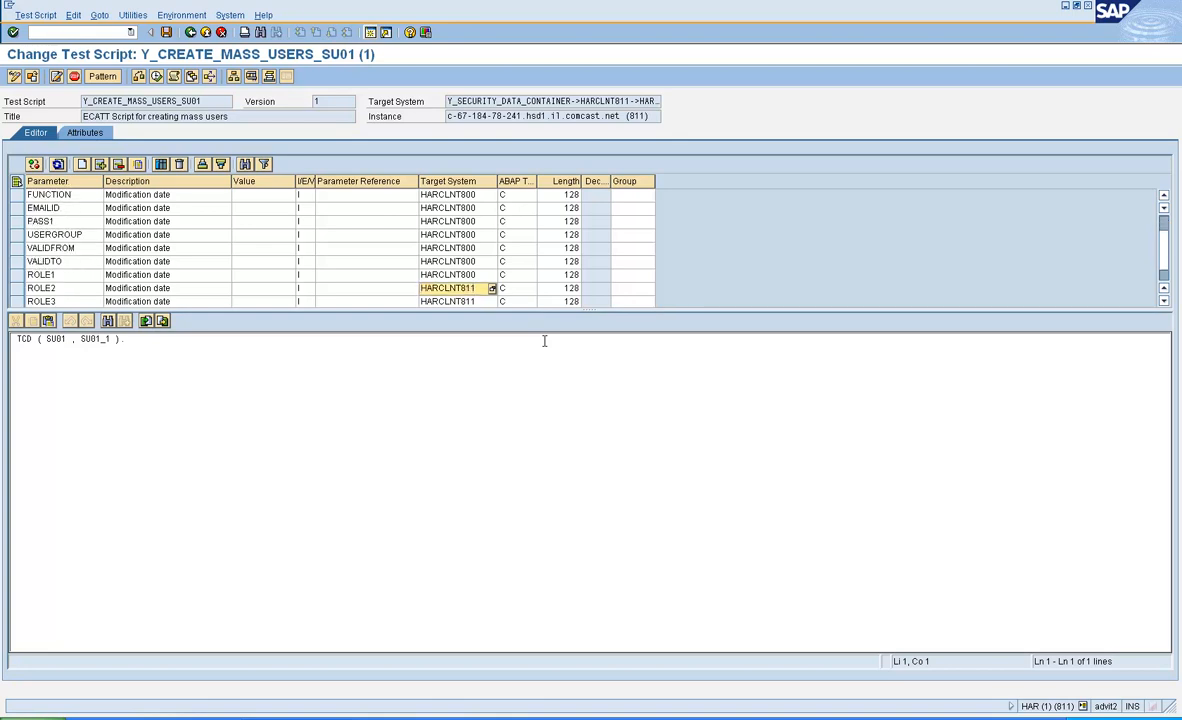
pyautogui.press('Delete')
pyautogui.hotkey('ctrl', 'v')
pyautogui.press('Down')
pyautogui.press('Down')
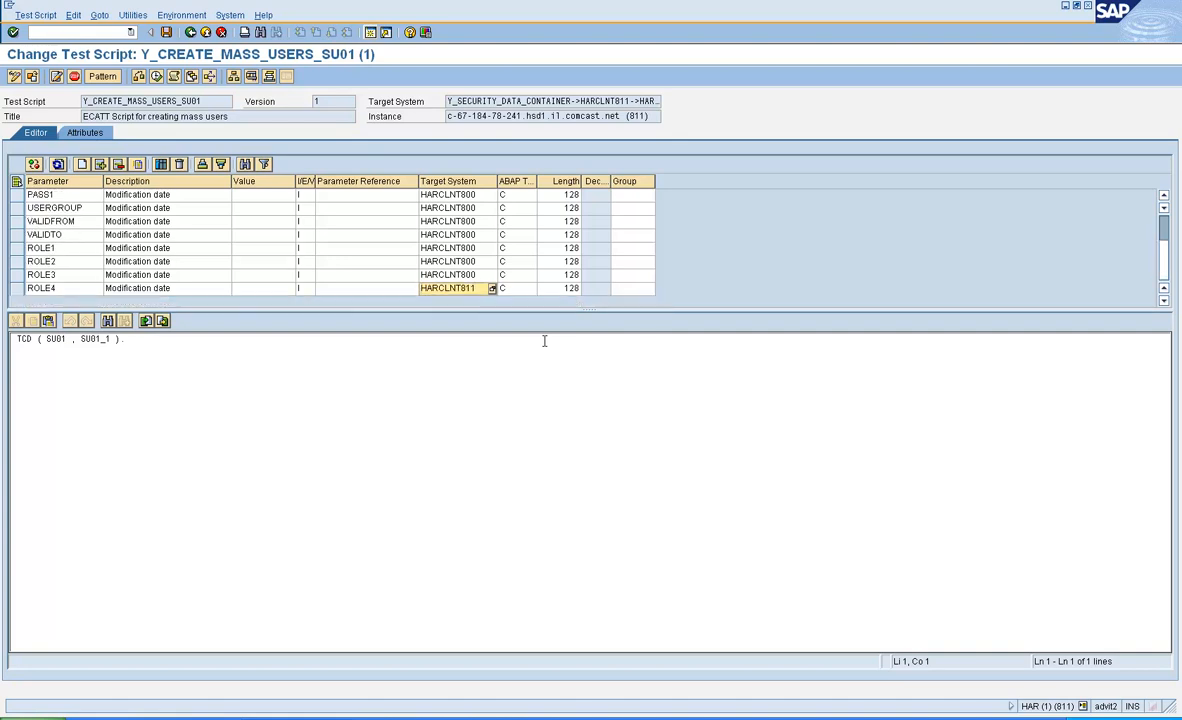
pyautogui.press('Delete')
pyautogui.hotkey('ctrl', 'v')
pyautogui.press('Return')
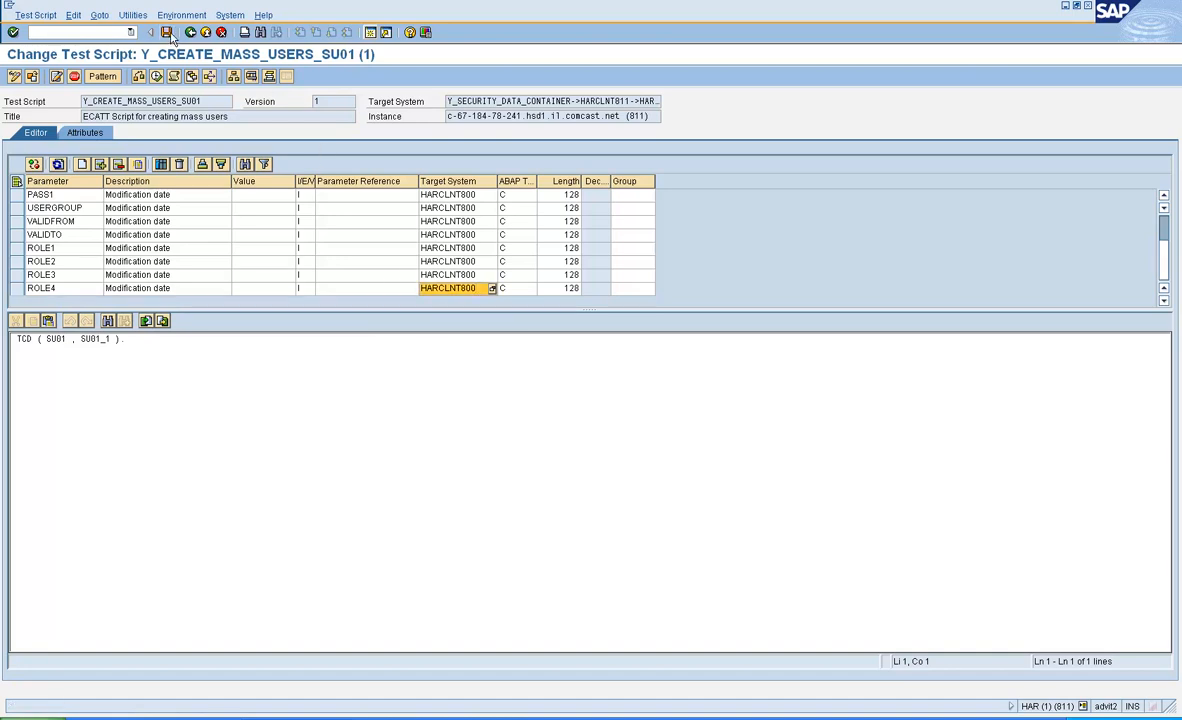
pyautogui.hotkey('ctrl', 's')
# Set the maintenance target system in the test script's attributes to HARCLNT800 and save the script.
pyautogui.click(93, 133)
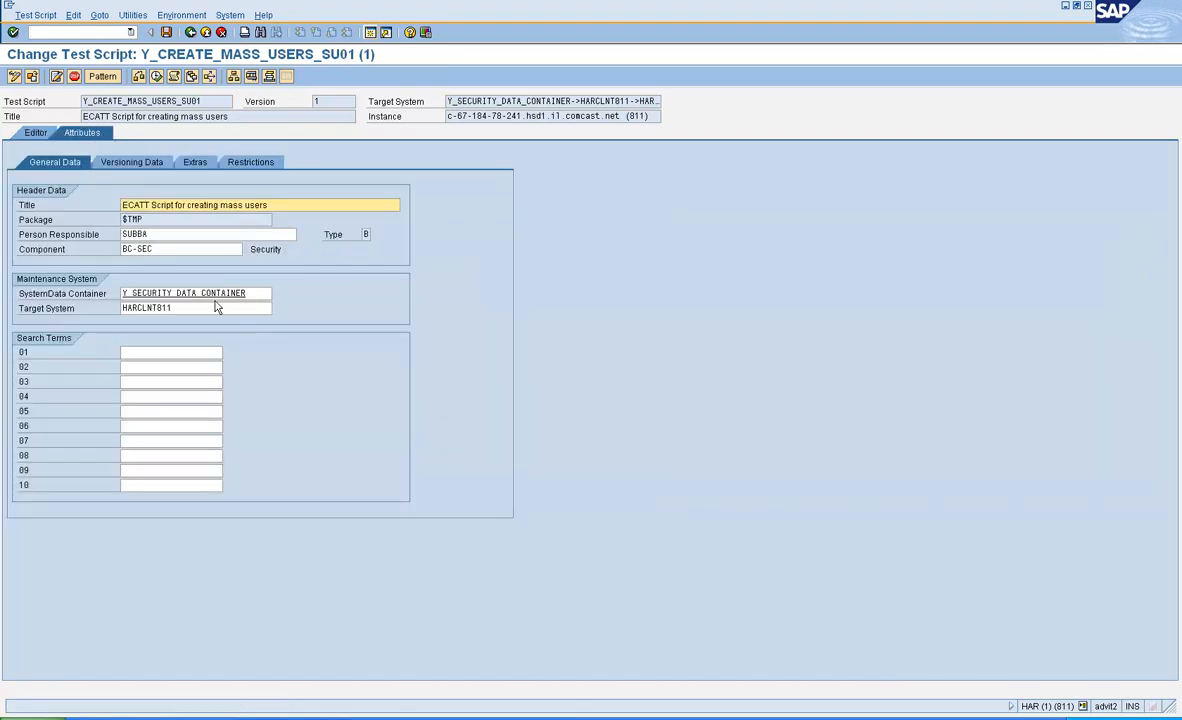
pyautogui.click(213, 307)
pyautogui.press('BackSpace')
pyautogui.press('BackSpace')
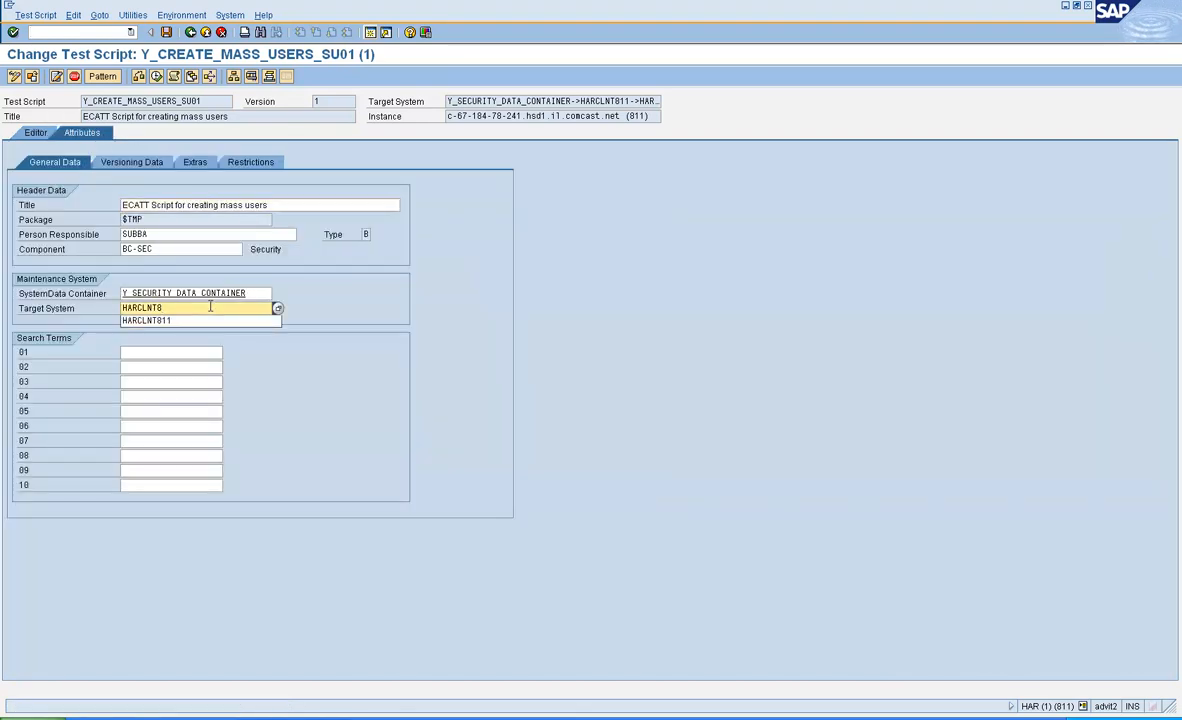
pyautogui.write('00')
pyautogui.press('Return')
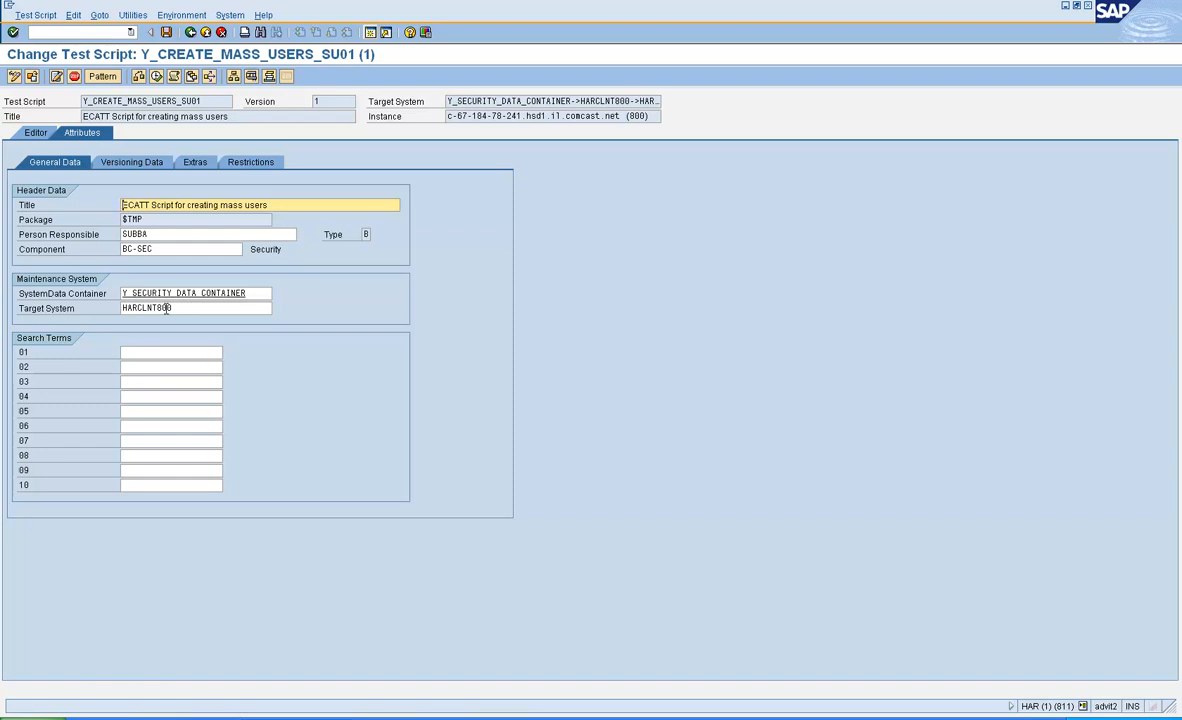
pyautogui.click(167, 32)
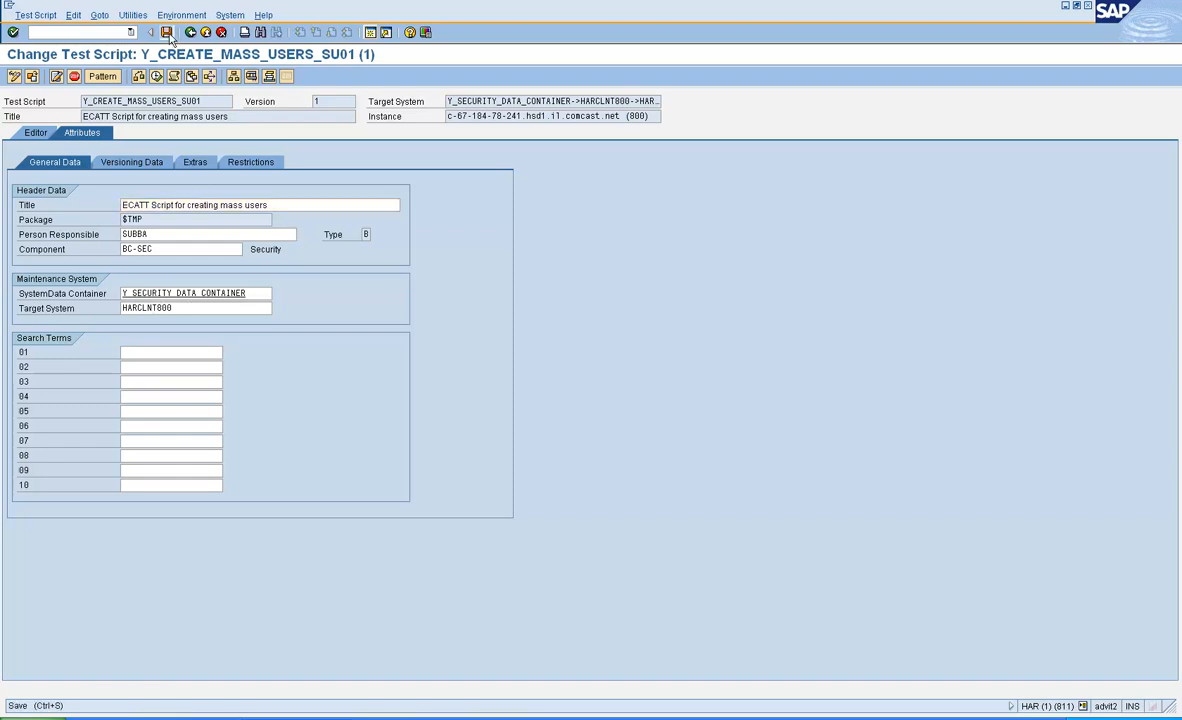
# Leave the test script and open the test data container Y_CREATE_MASS_USERS_SU01 for editing.
pyautogui.click(190, 32)
pyautogui.click(34, 174)
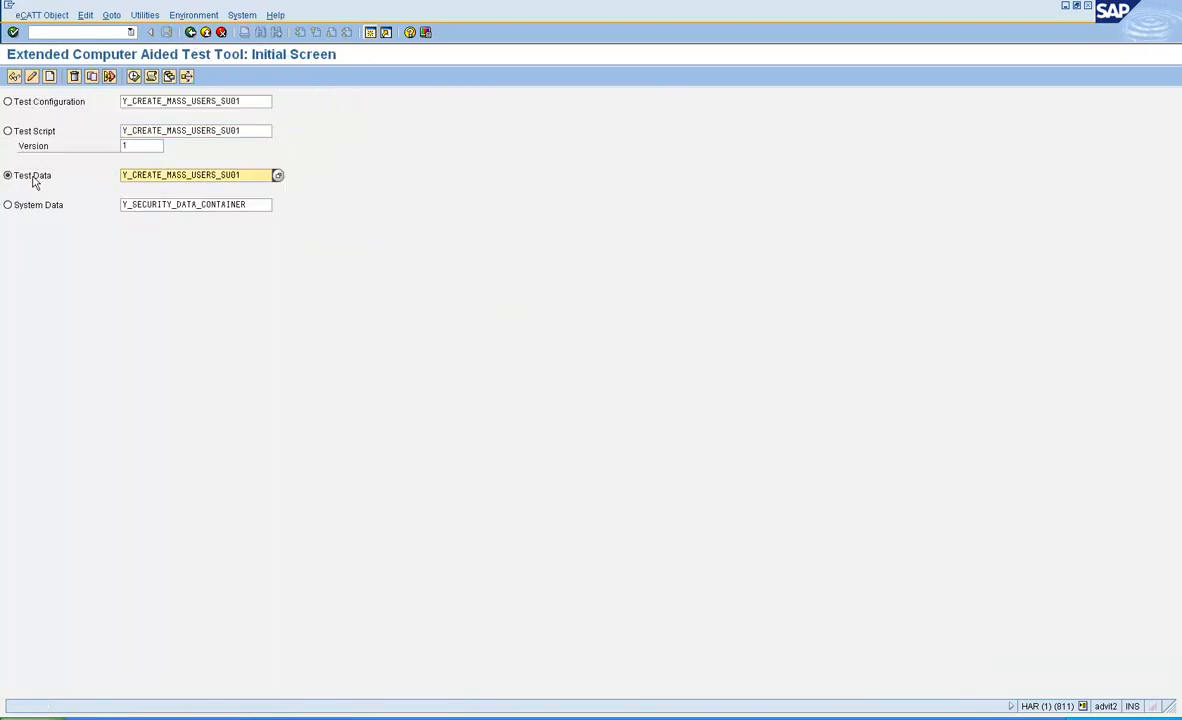
pyautogui.click(32, 78)
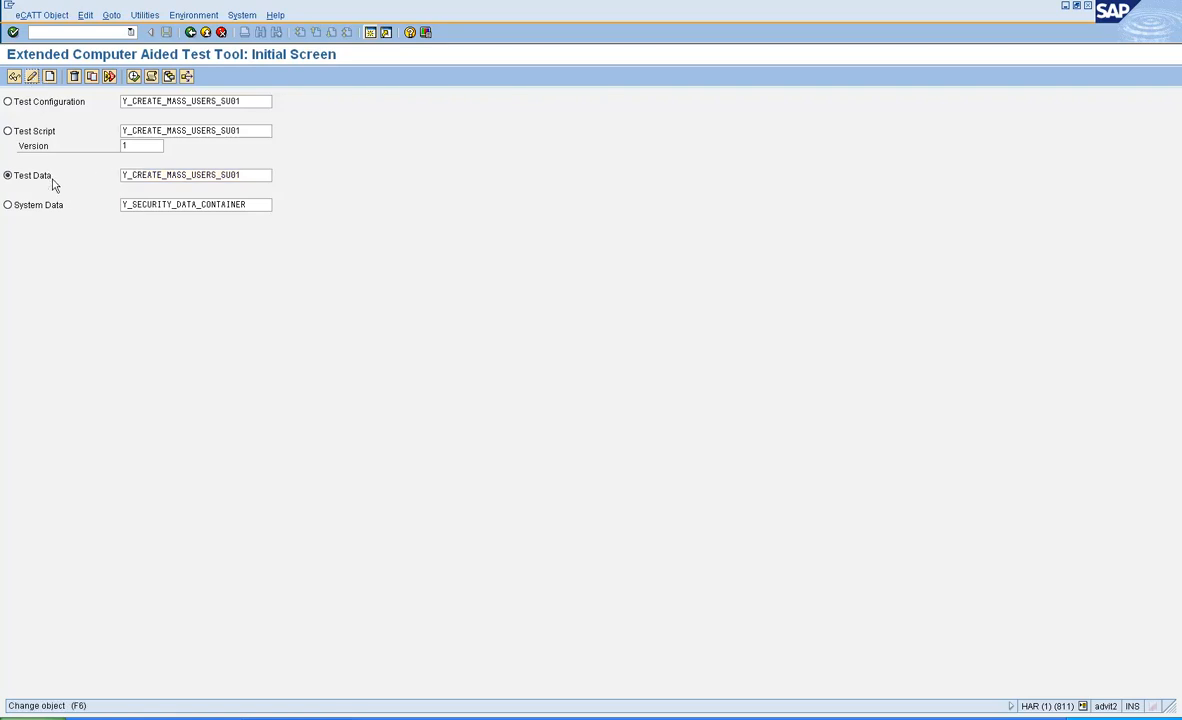
pyautogui.click(32, 77)
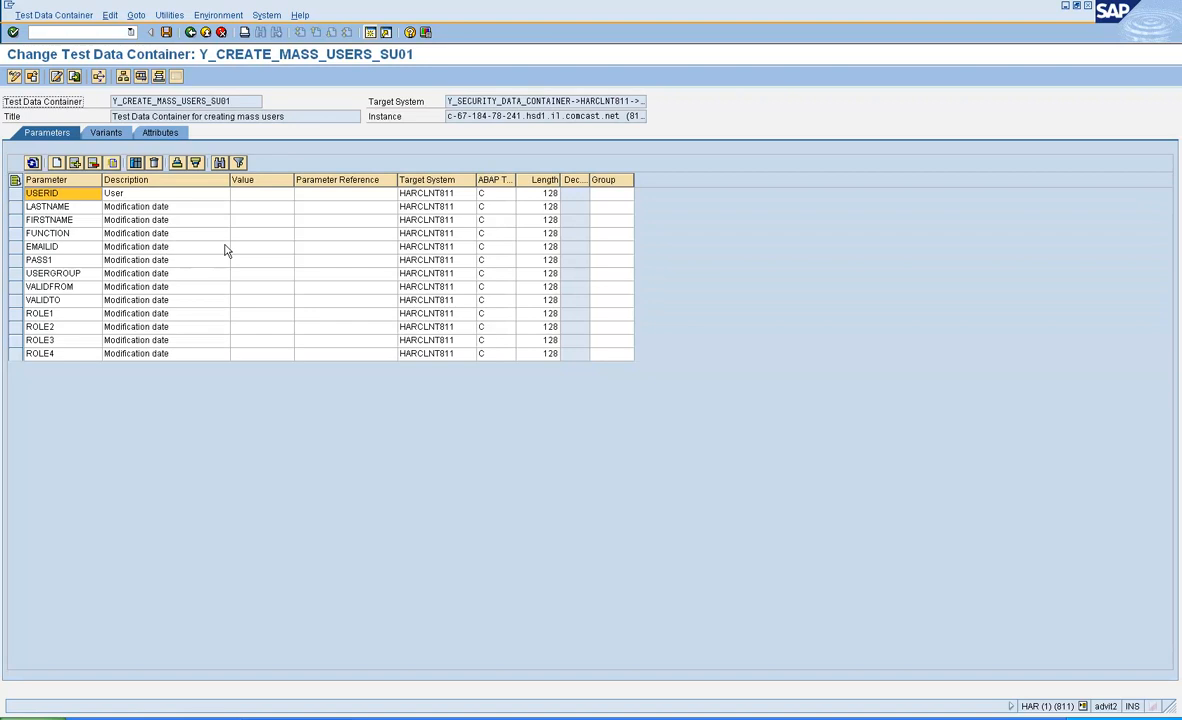
# Set the target system of the test data parameters USERID, LASTNAME and FIRSTNAME to HARCLNT800.
pyautogui.click(435, 195)
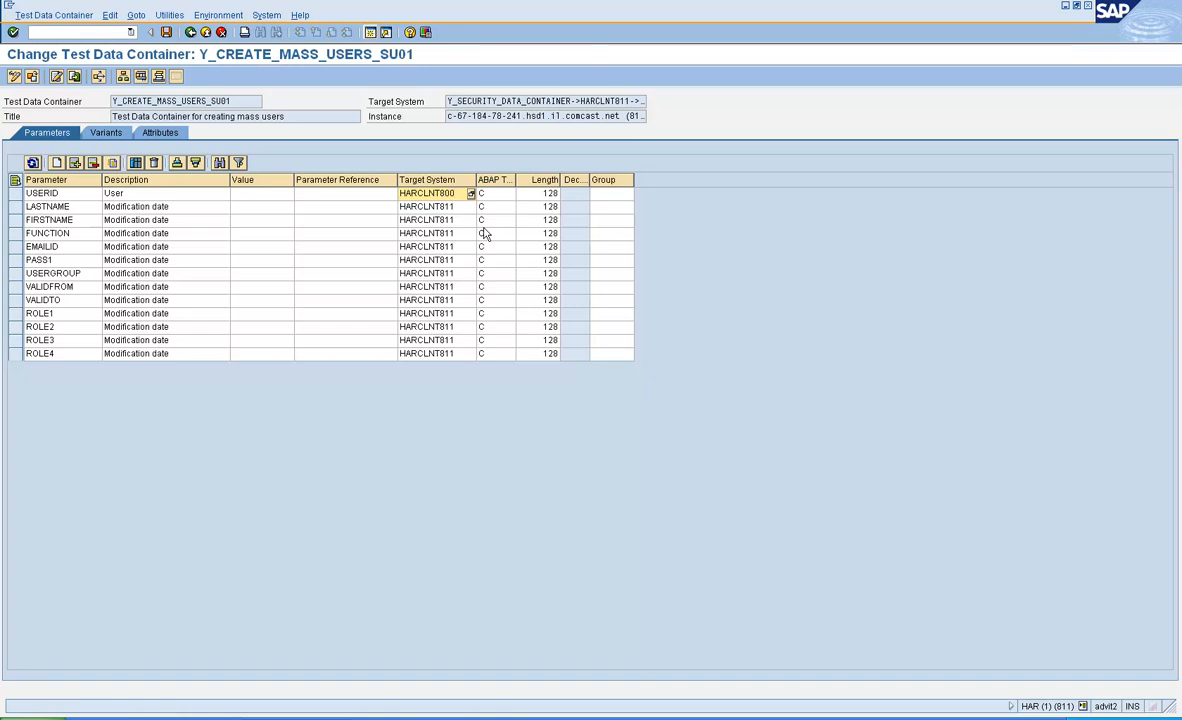
pyautogui.press('Down')
pyautogui.press('Delete')
pyautogui.write('HARCLNT800')
pyautogui.press('Down')
pyautogui.press('Delete')
pyautogui.write('HARCLNT800')
# Set the target system of the test data parameters FUNCTION, EMAILID and PASS1 to HARCLNT800.
pyautogui.press('Down')
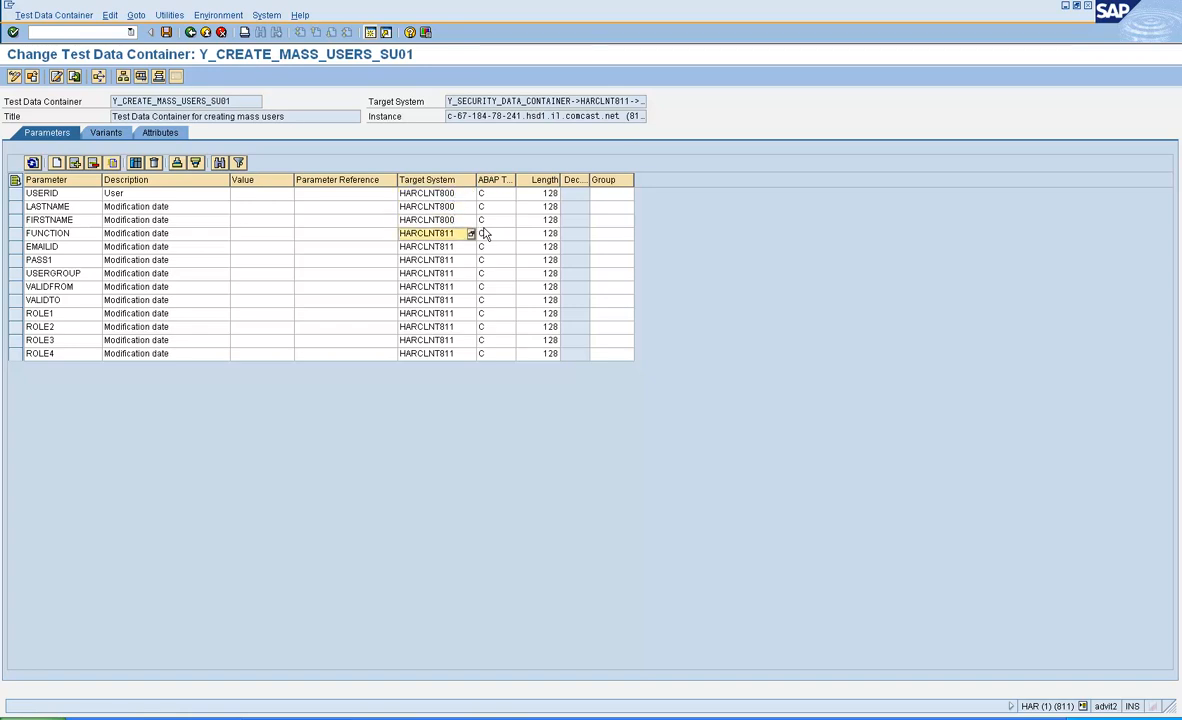
pyautogui.press('Delete')
pyautogui.write('HARCLNT800')
pyautogui.press('Down')
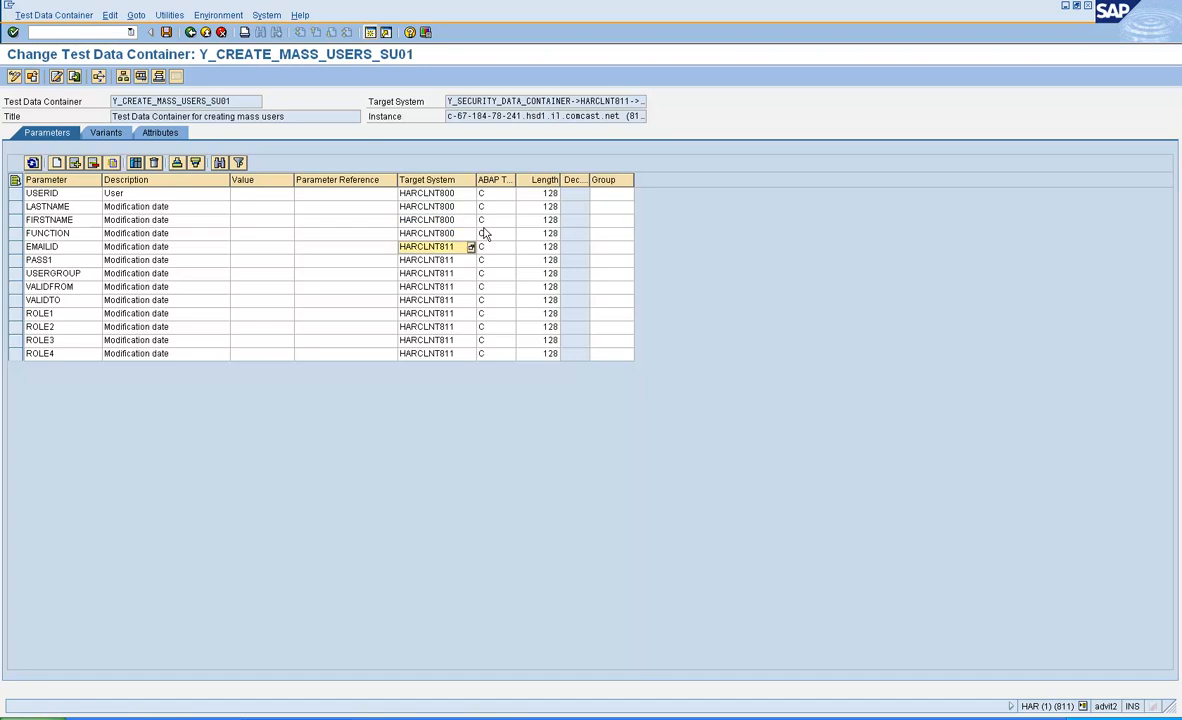
pyautogui.press('Delete')
pyautogui.write('HARCLNT800')
pyautogui.press('Down')
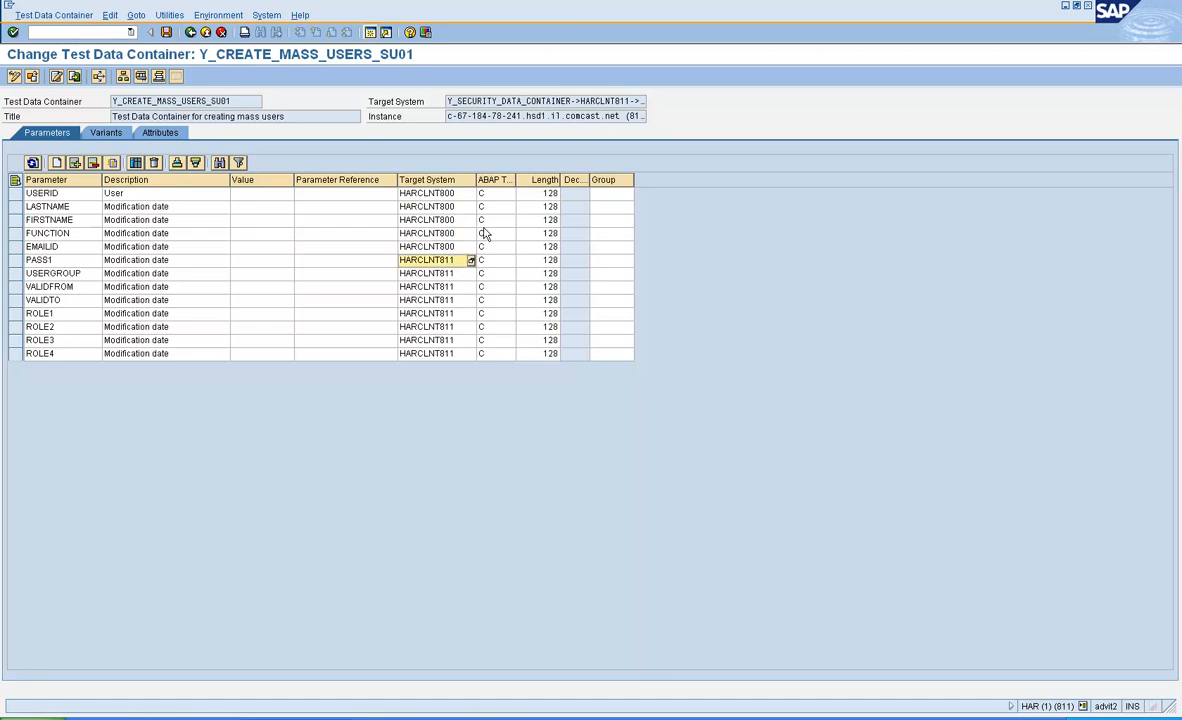
pyautogui.press('Delete')
pyautogui.write('HARCLNT800')
# Set the target system of the test data parameters USERGROUP, VALIDFROM and VALIDTO to HARCLNT800.
pyautogui.press('Down')
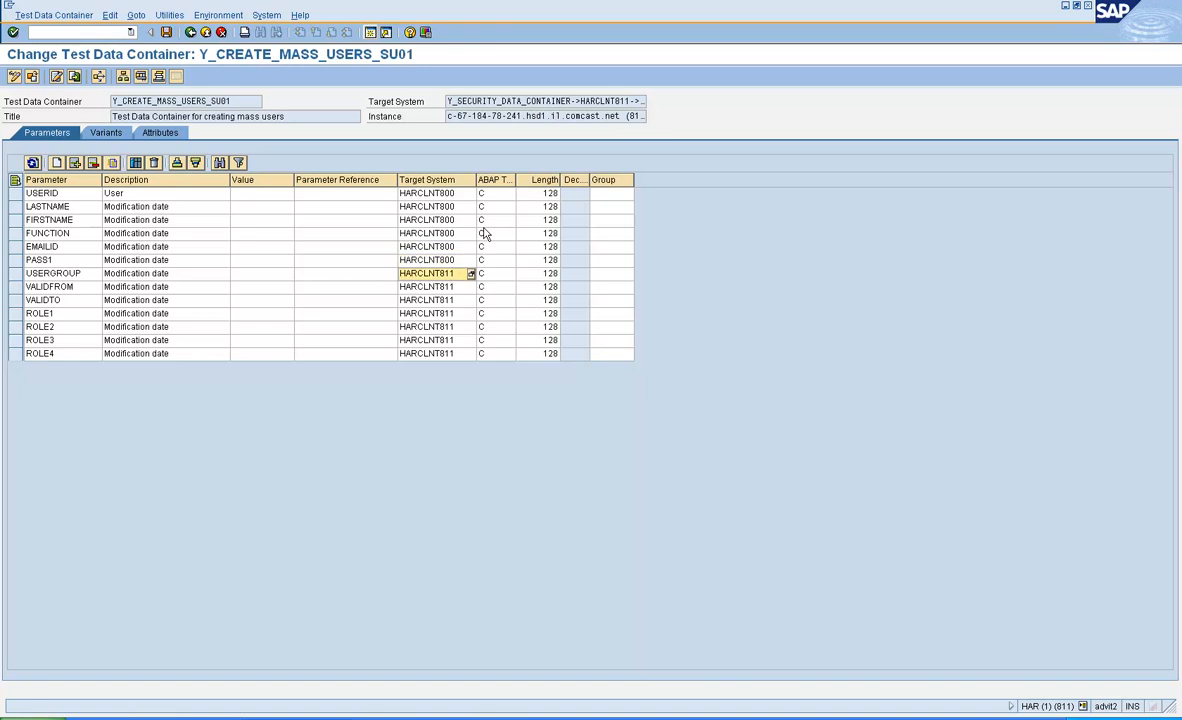
pyautogui.press('Delete')
pyautogui.write('HARCLNT800')
pyautogui.press('Down')
pyautogui.press('Delete')
pyautogui.write('HARCLNT800')
pyautogui.press('Down')
pyautogui.press('Delete')
pyautogui.write('HARCLNT800')
# Set the target system of the test data parameters ROLE1, ROLE2 and ROLE3 to HARCLNT800.
pyautogui.press('Down')
pyautogui.press('Delete')
pyautogui.write('HARCLNT800')
pyautogui.press('Down')
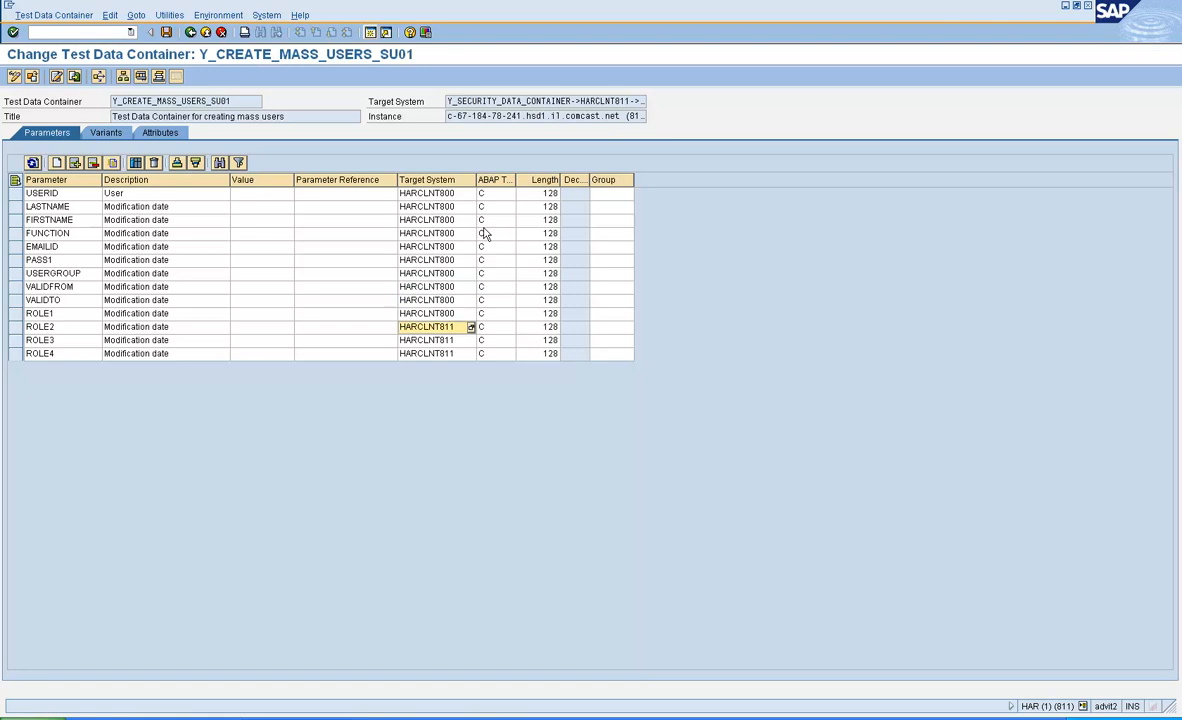
pyautogui.press('Delete')
pyautogui.write('HARCLNT800')
pyautogui.press('Down')
pyautogui.press('Delete')
pyautogui.write('HARCLNT800')
# Set the target system of the test data parameter ROLE4 to HARCLNT800 and save the test data container.
pyautogui.press('Down')
pyautogui.press('Delete')
pyautogui.write('=')
pyautogui.write('HARCLNT800')
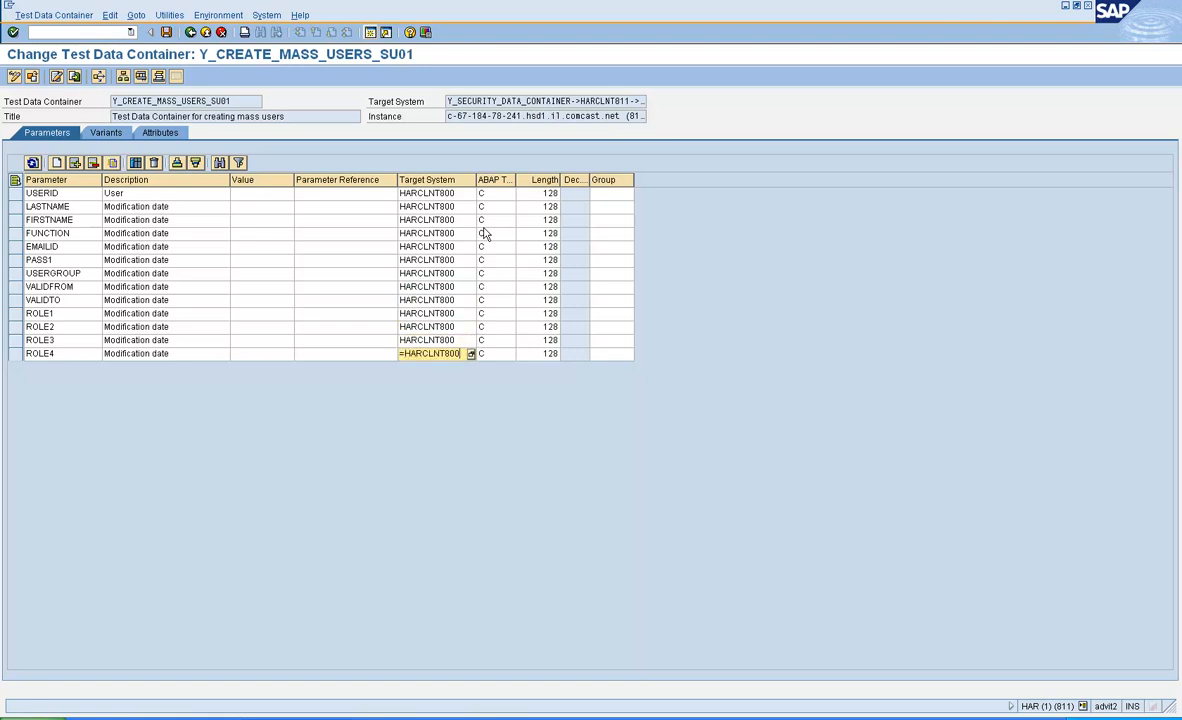
pyautogui.press('BackSpace')
pyautogui.press('BackSpace')
pyautogui.press('BackSpace')
pyautogui.press('BackSpace')
pyautogui.press('BackSpace')
pyautogui.press('BackSpace')
pyautogui.press('BackSpace')
pyautogui.press('BackSpace')
pyautogui.press('BackSpace')
pyautogui.write('HARCLNT800')
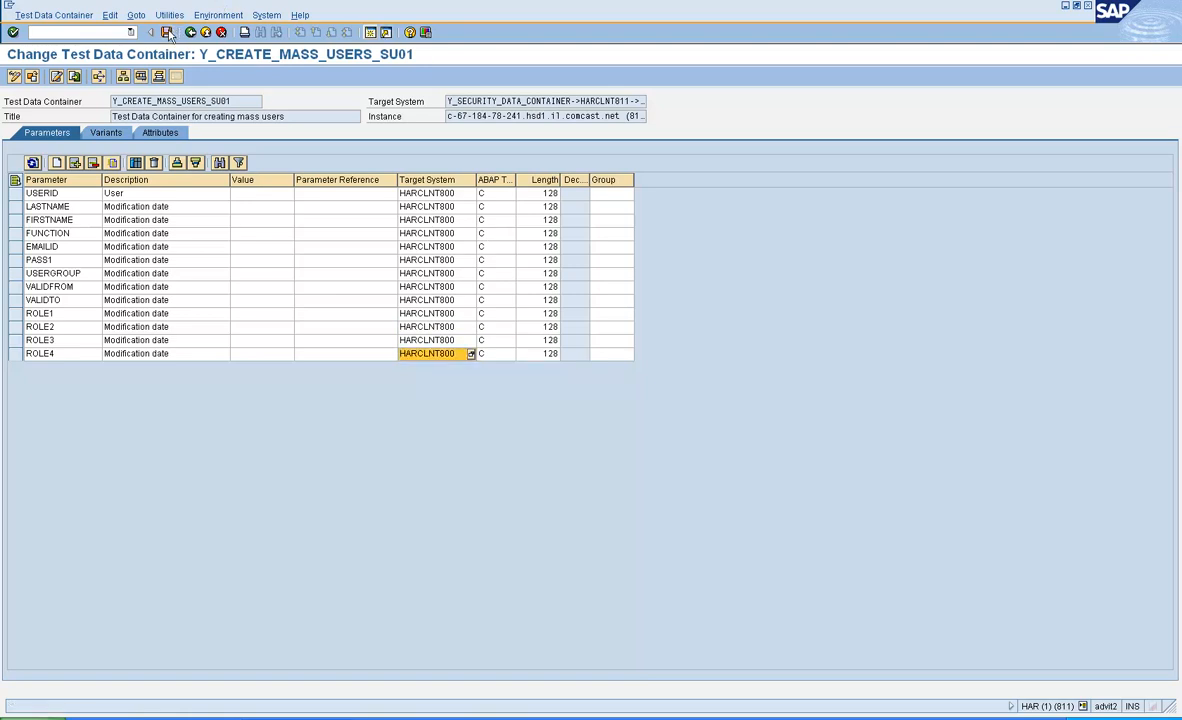
pyautogui.hotkey('ctrl', 's')
# Set the maintenance target system in the test data container's attributes to HARCLNT800 and save the container.
pyautogui.click(158, 134)
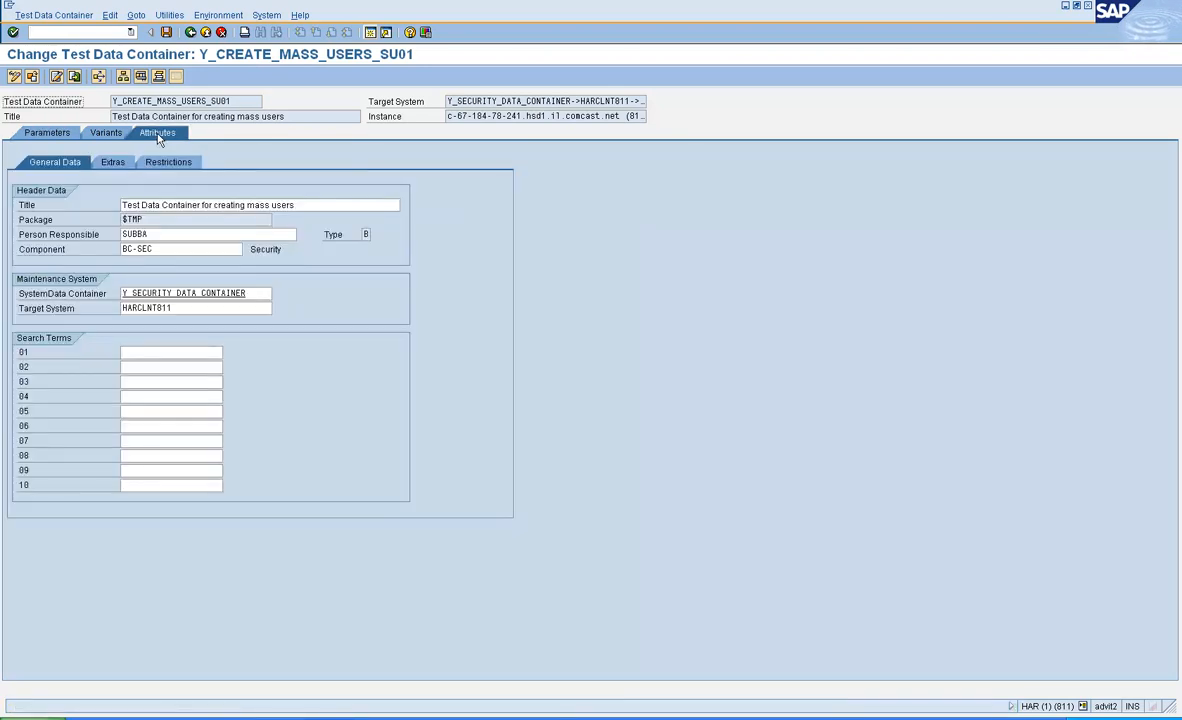
pyautogui.click(196, 311)
pyautogui.press('BackSpace')
pyautogui.press('BackSpace')
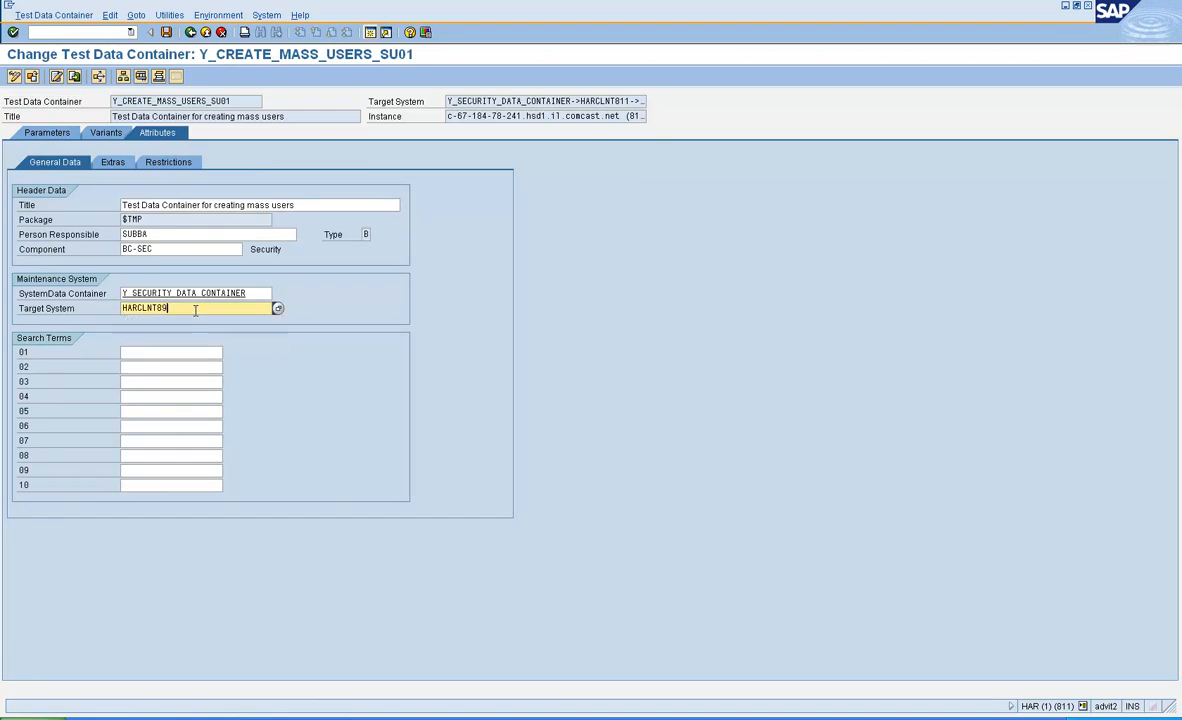
pyautogui.write('00')
pyautogui.press('Return')
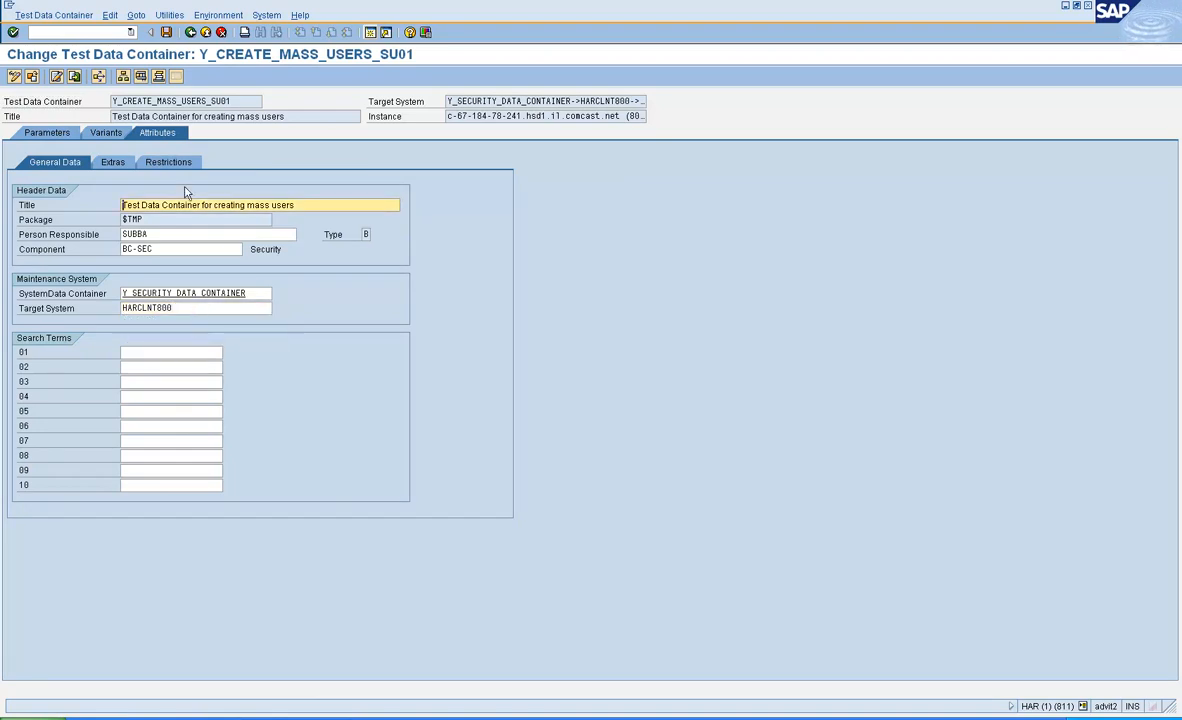
pyautogui.click(166, 32)
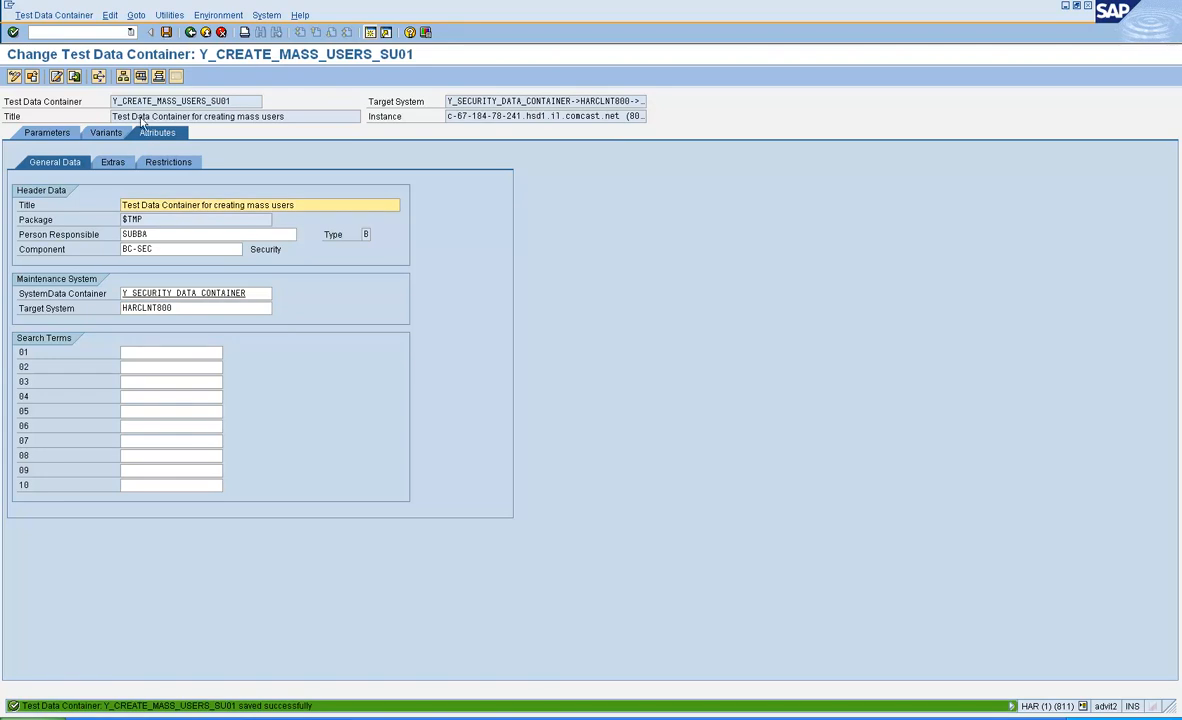
# Review the external variants file settings of the test data container and return to the eCATT initial screen.
pyautogui.click(110, 133)
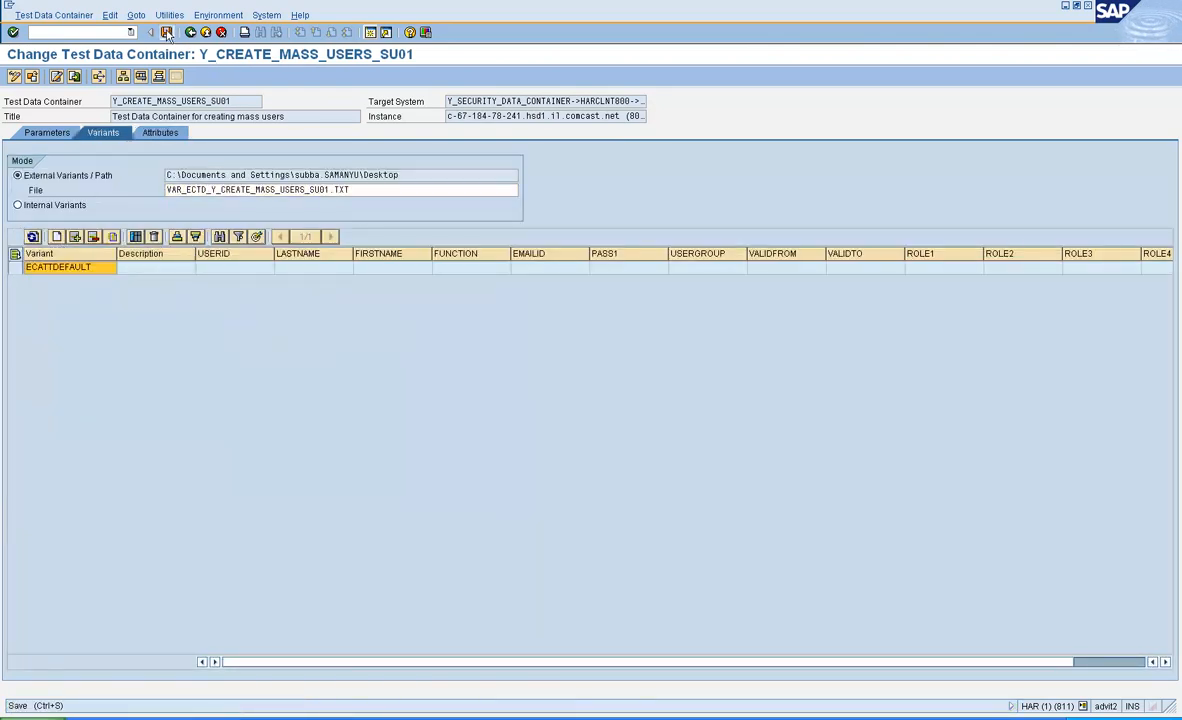
pyautogui.click(191, 33)
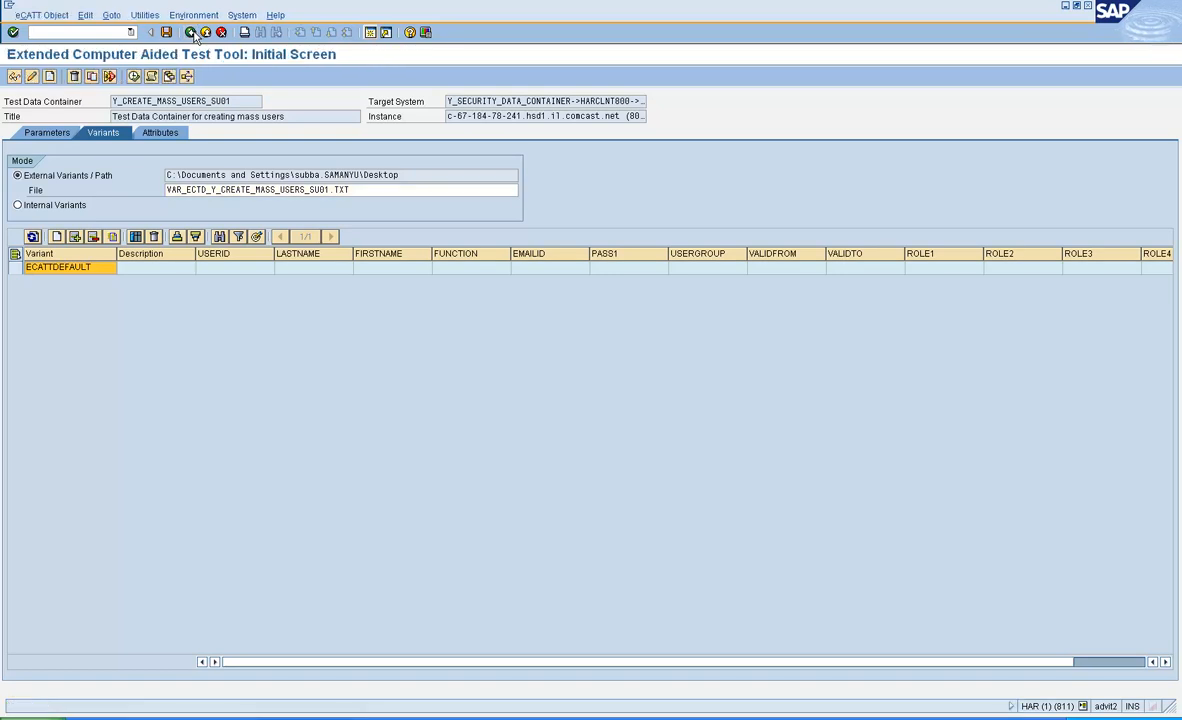
pyautogui.click(31, 76)
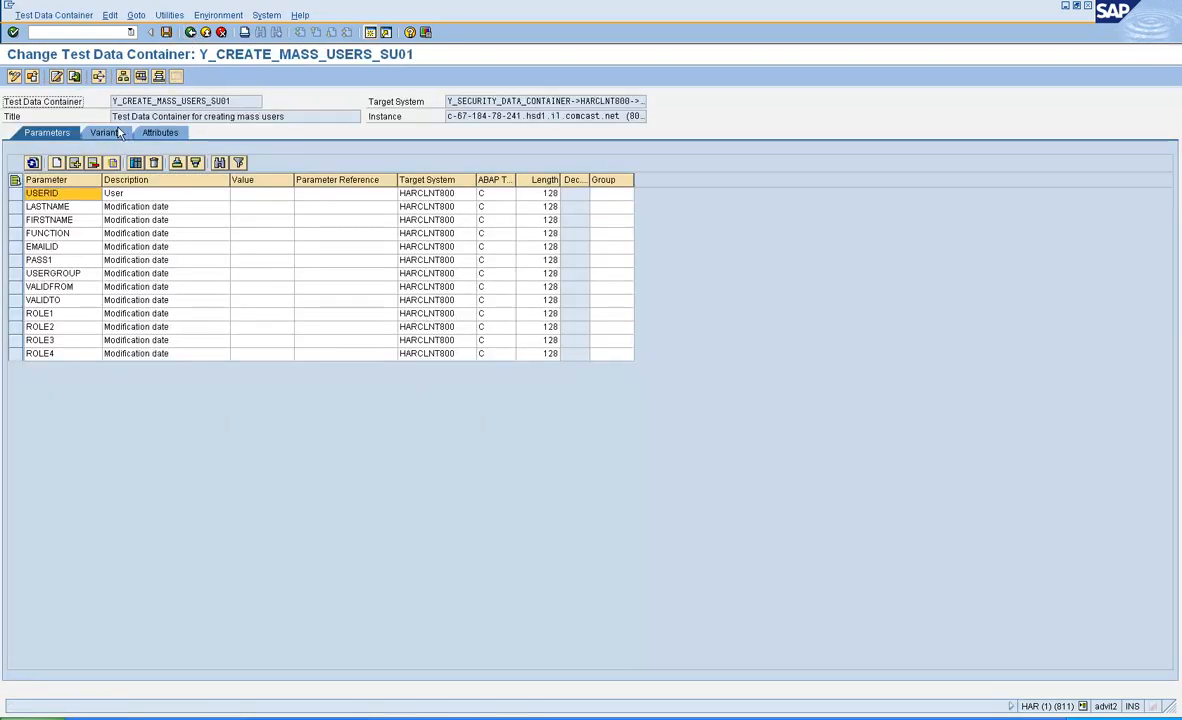
pyautogui.click(116, 132)
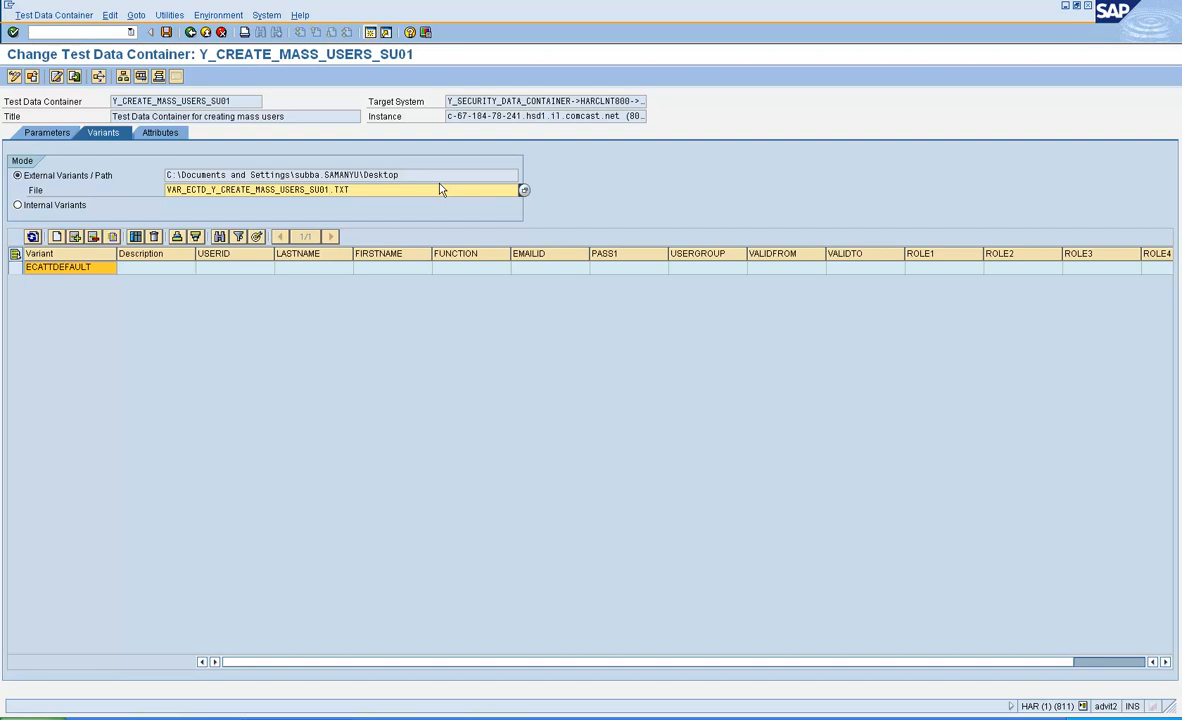
pyautogui.click(191, 33)
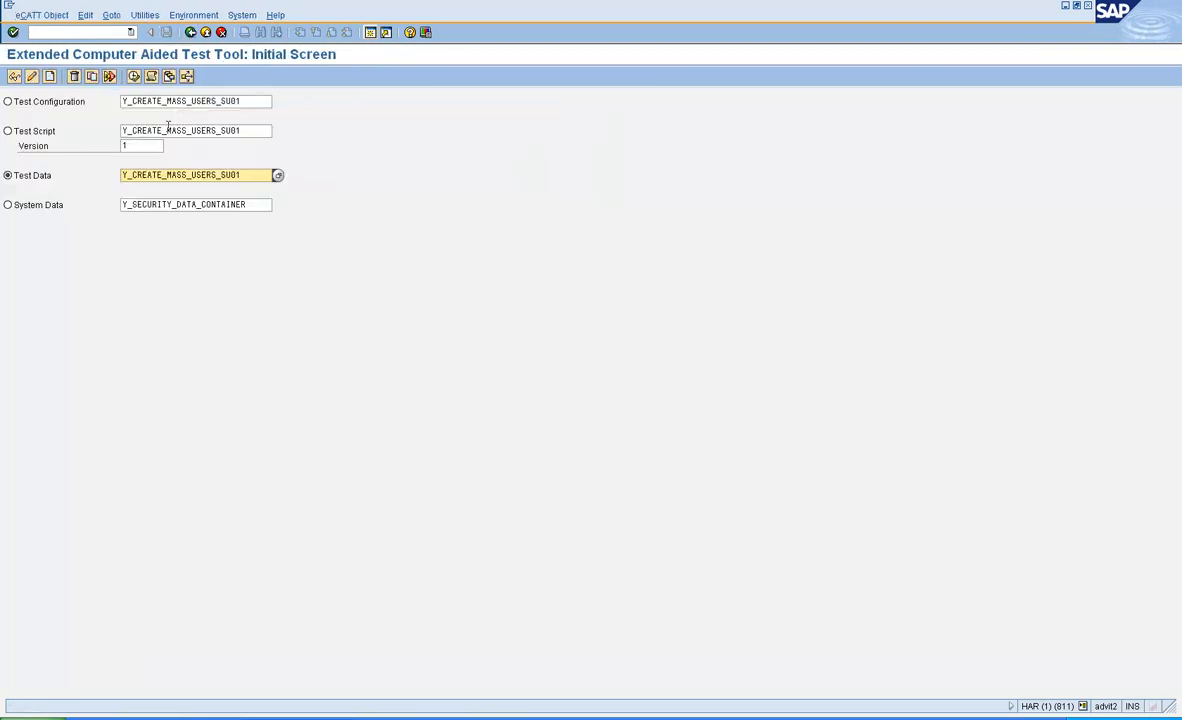
# Set the target system of test configuration Y_CREATE_MASS_USERS_SU01 to HARCLNT800 and save the configuration.
pyautogui.click(47, 105)
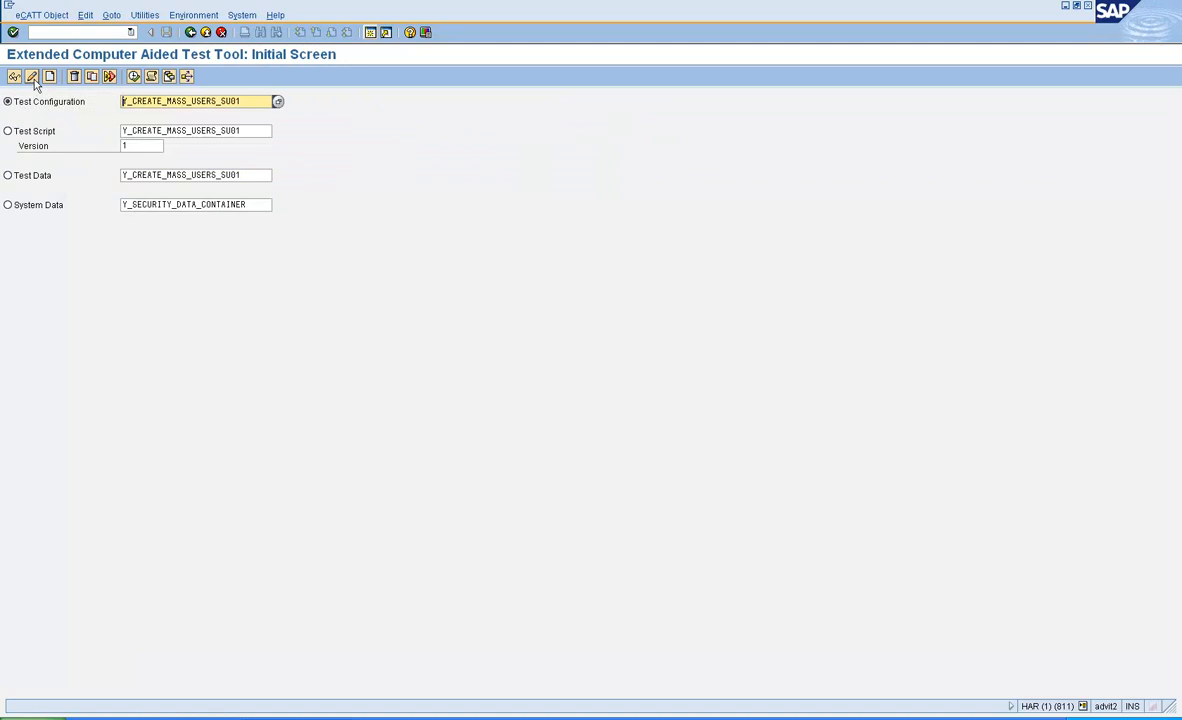
pyautogui.click(33, 78)
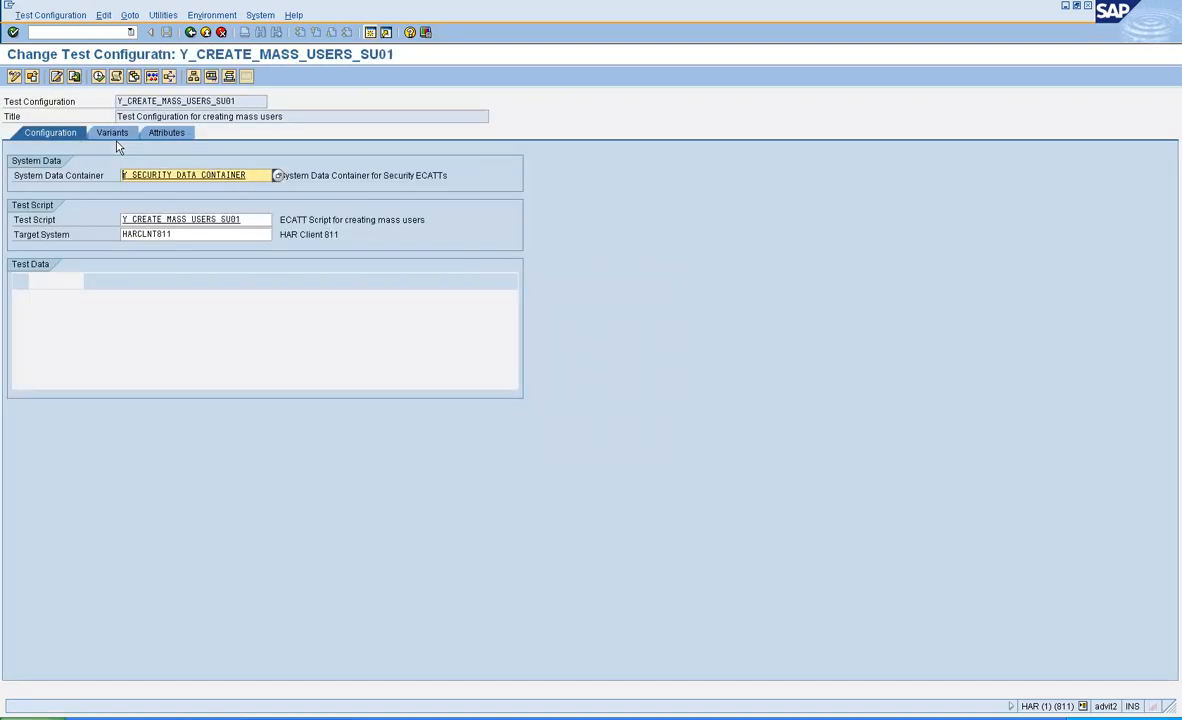
pyautogui.click(190, 234)
pyautogui.press('BackSpace')
pyautogui.press('BackSpace')
pyautogui.write('00')
pyautogui.press('BackSpace')
pyautogui.press('BackSpace')
pyautogui.press('BackSpace')
pyautogui.press('BackSpace')
pyautogui.press('BackSpace')
pyautogui.press('BackSpace')
pyautogui.press('BackSpace')
pyautogui.press('BackSpace')
pyautogui.press('BackSpace')
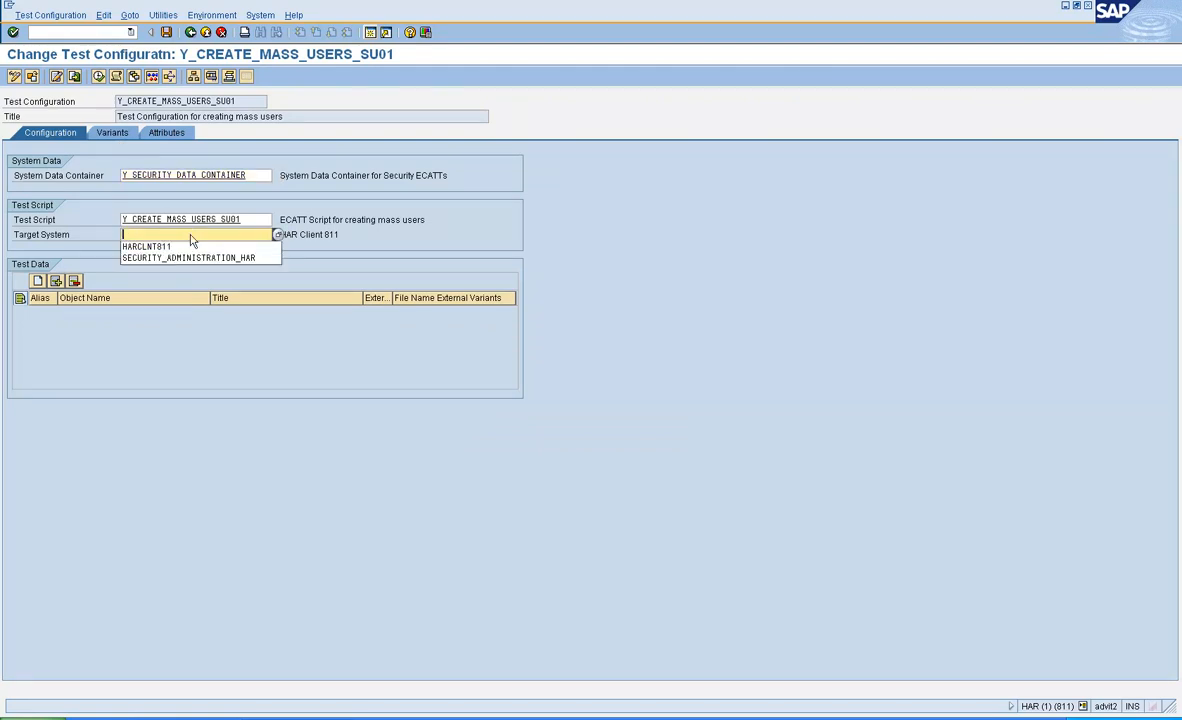
pyautogui.write('HARCLNT')
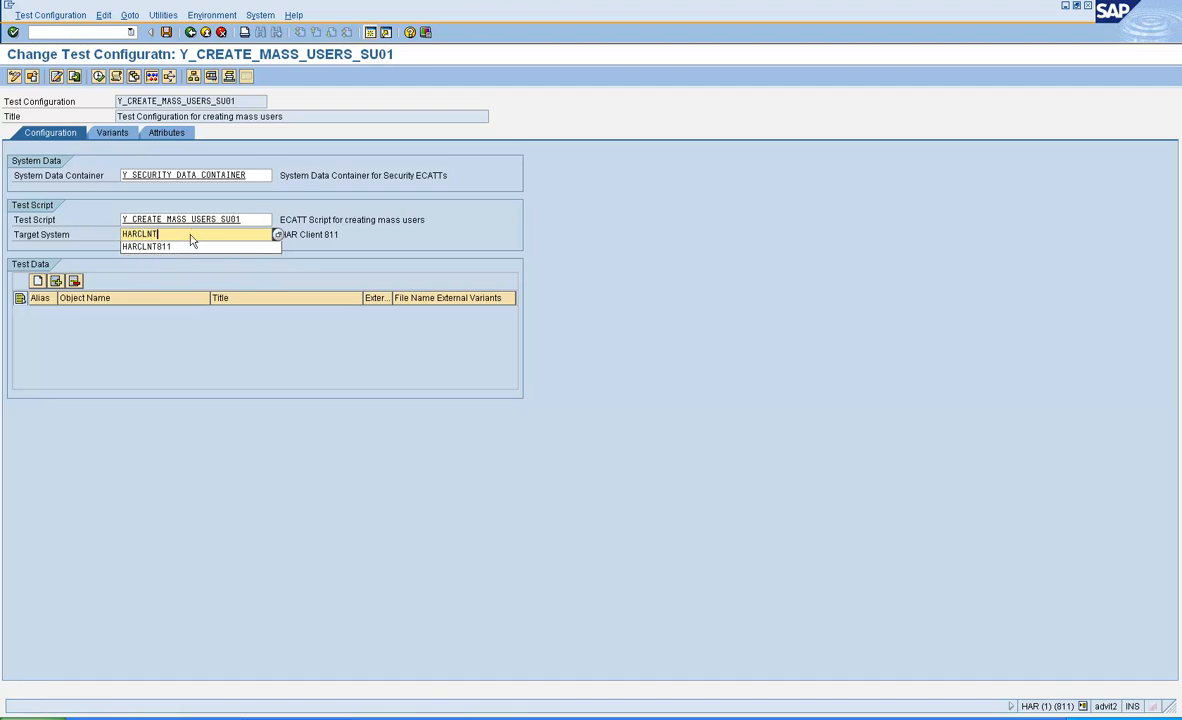
pyautogui.write('800')
pyautogui.press('Return')
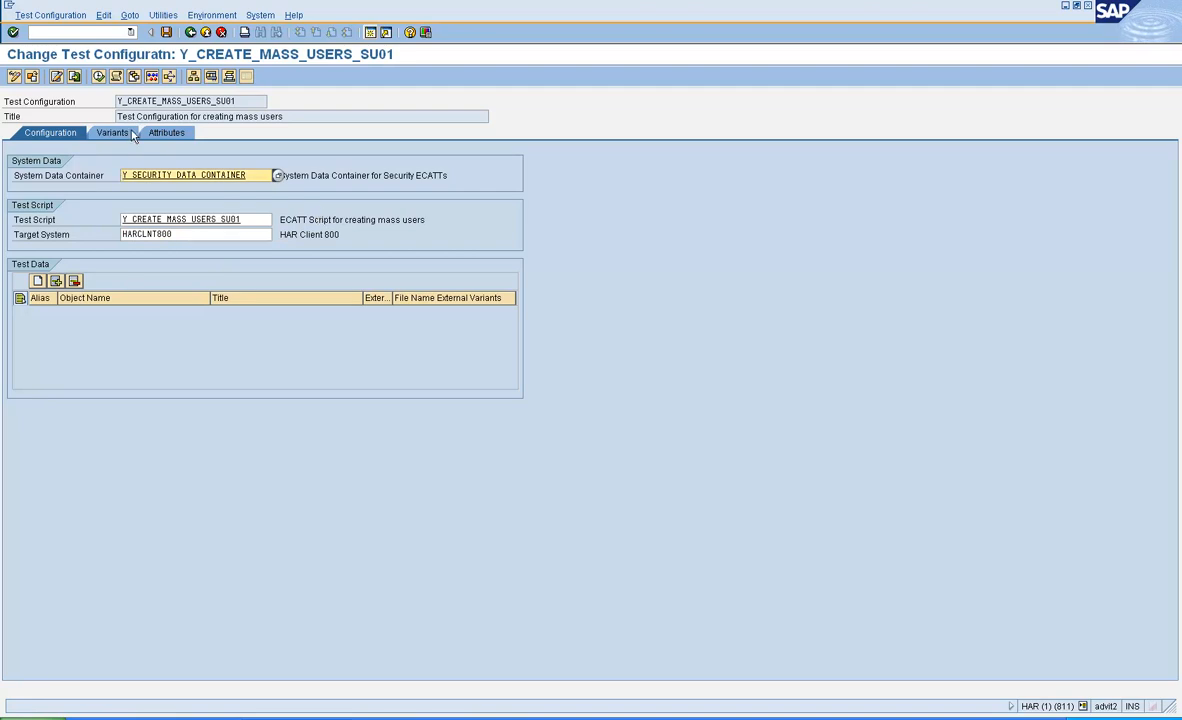
pyautogui.click(133, 134)
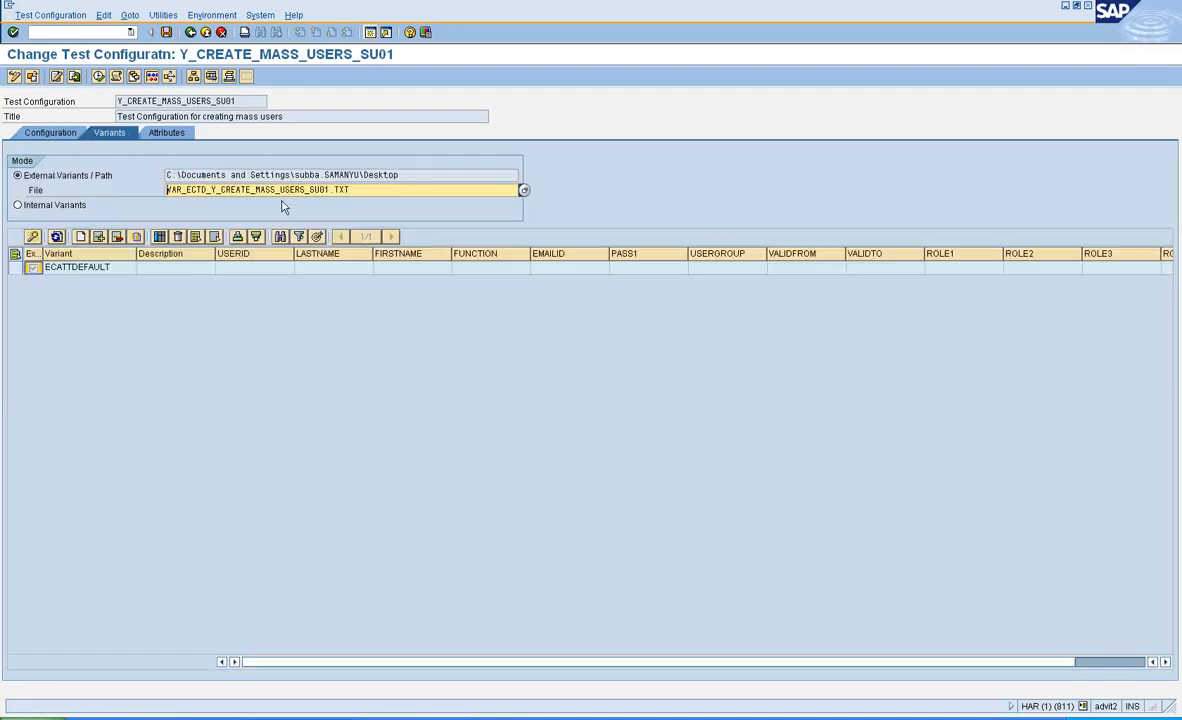
pyautogui.click(166, 32)
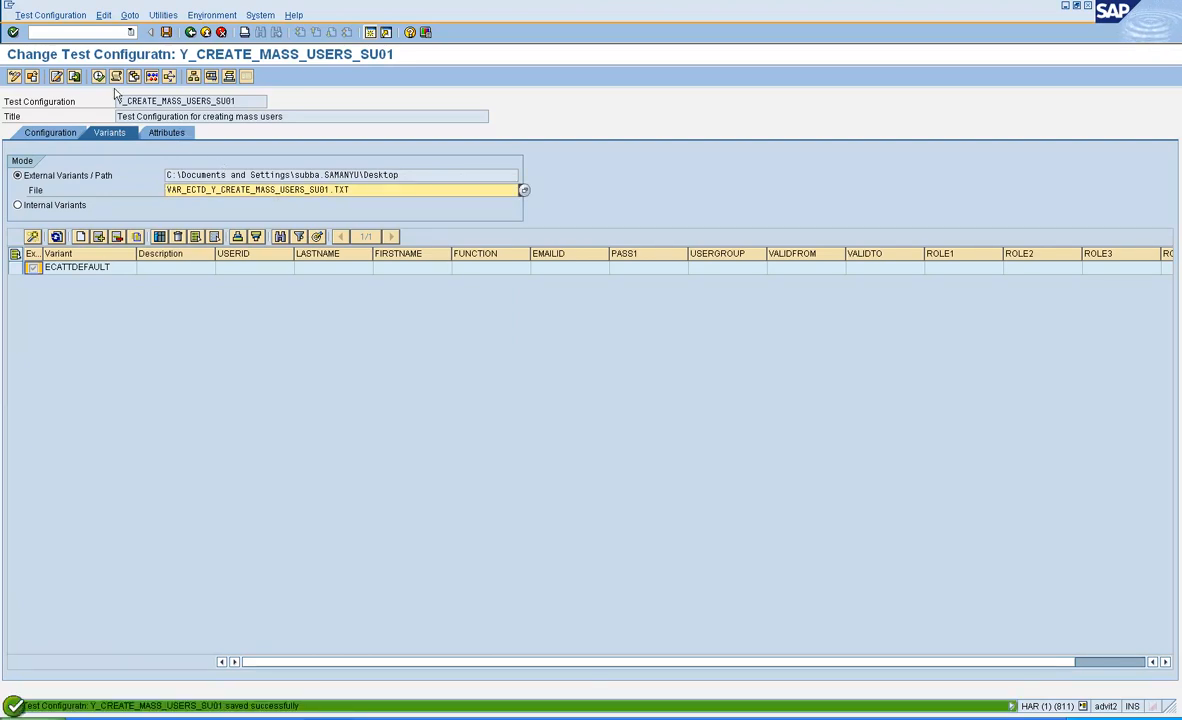
# Run the test configuration with the error behavior set to "S No Termination, Continue with Next Script Command".
pyautogui.click(50, 132)
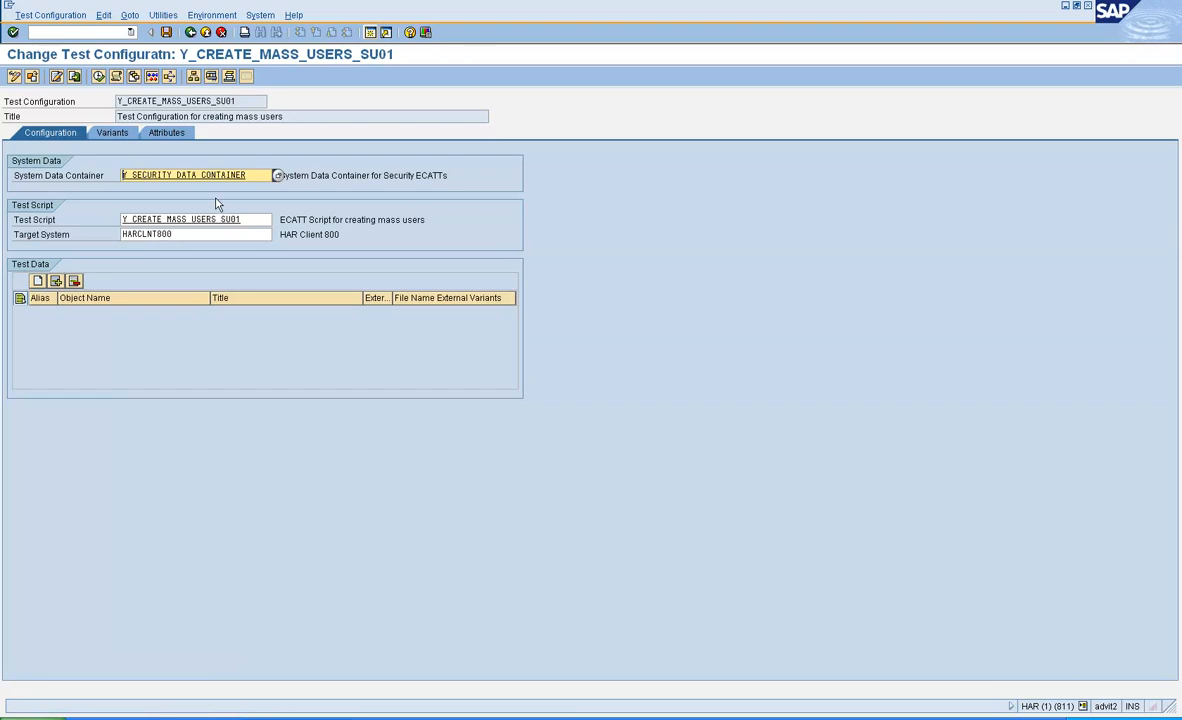
pyautogui.click(179, 233)
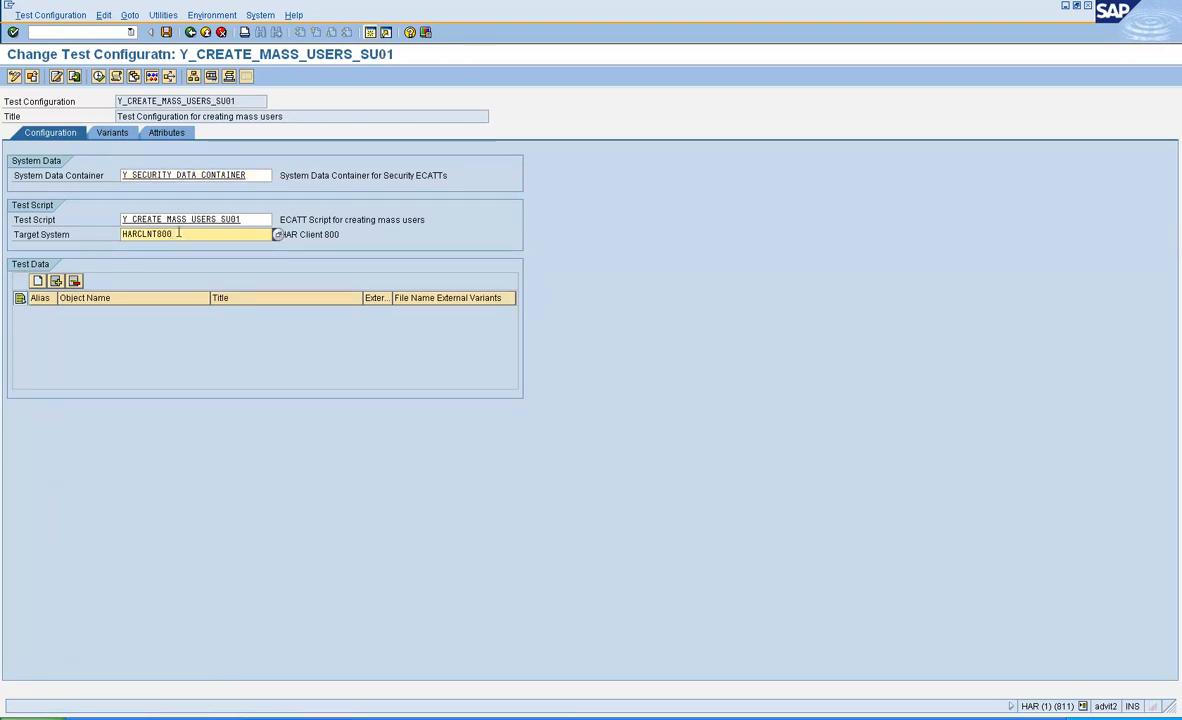
pyautogui.click(99, 78)
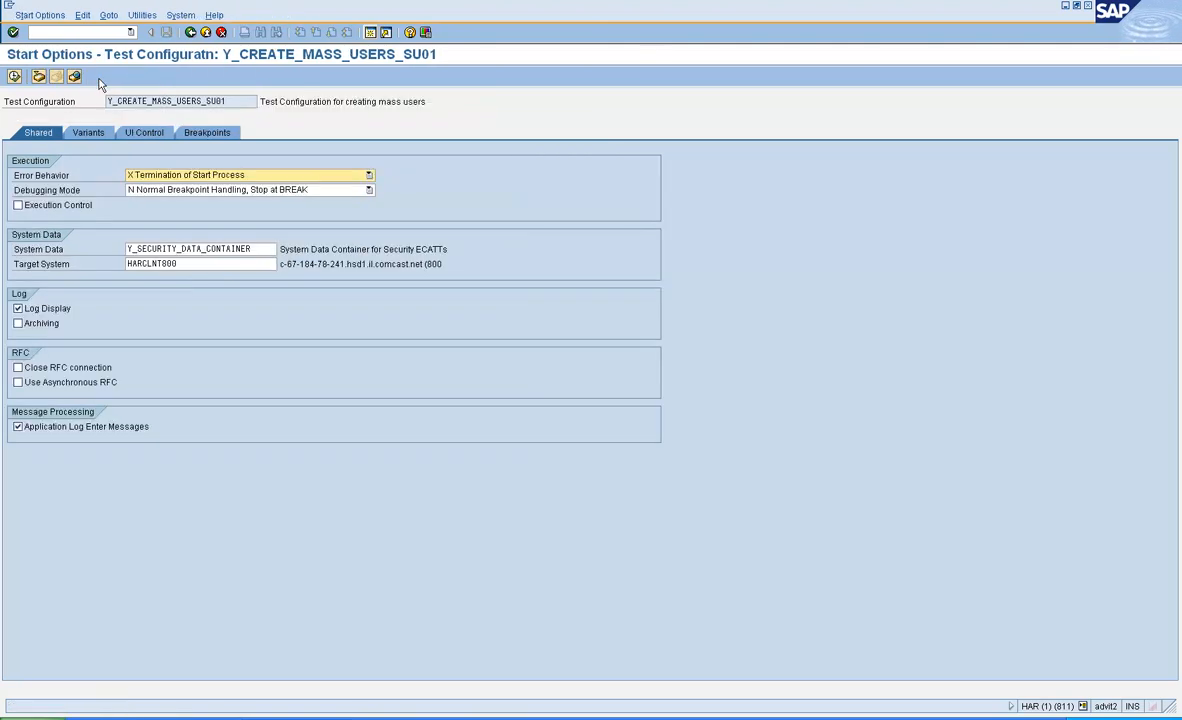
pyautogui.click(166, 176)
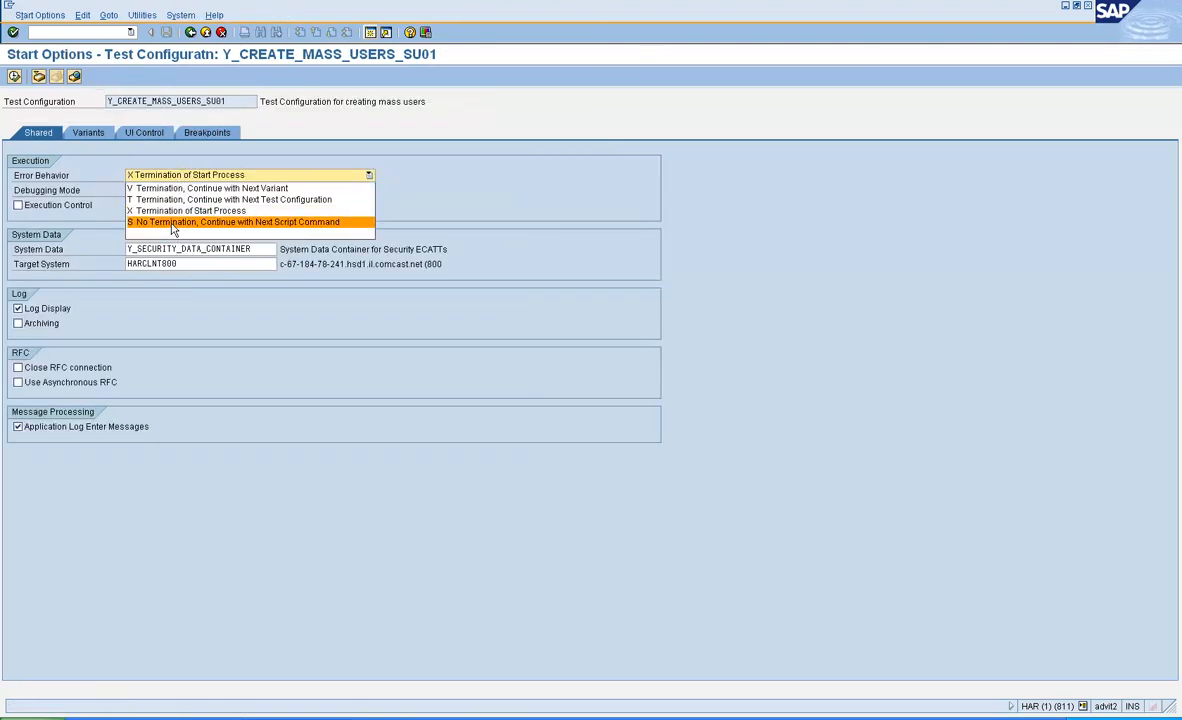
pyautogui.click(170, 222)
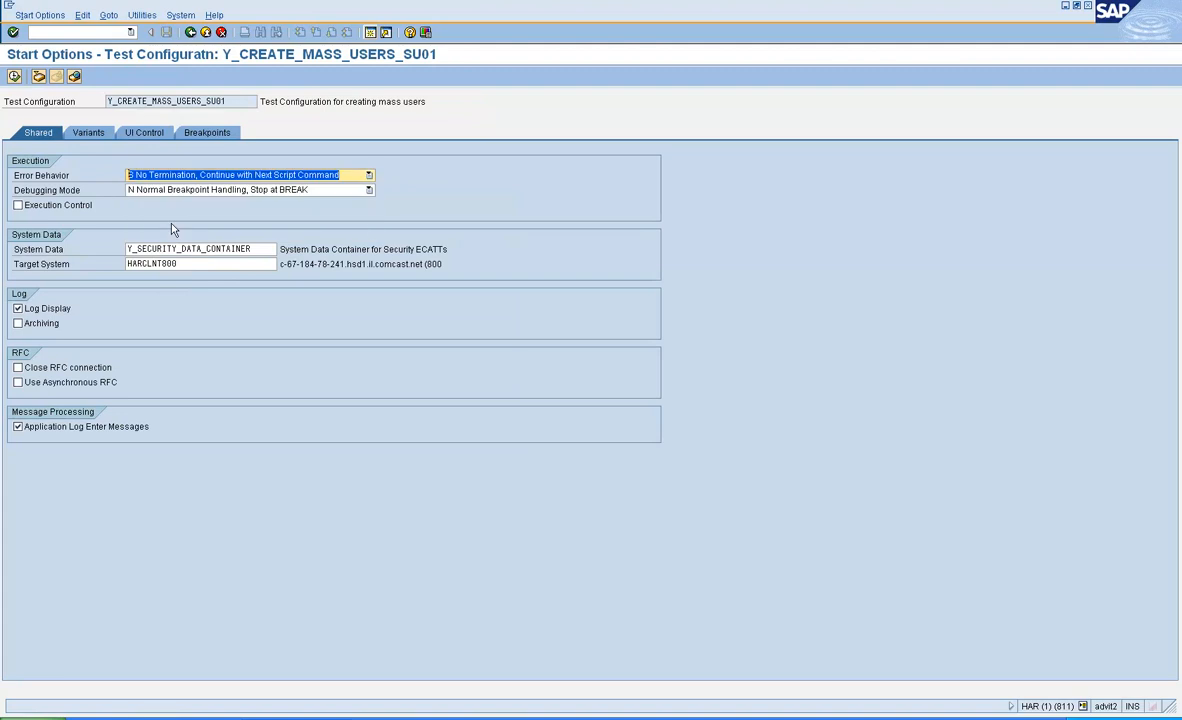
pyautogui.click(105, 135)
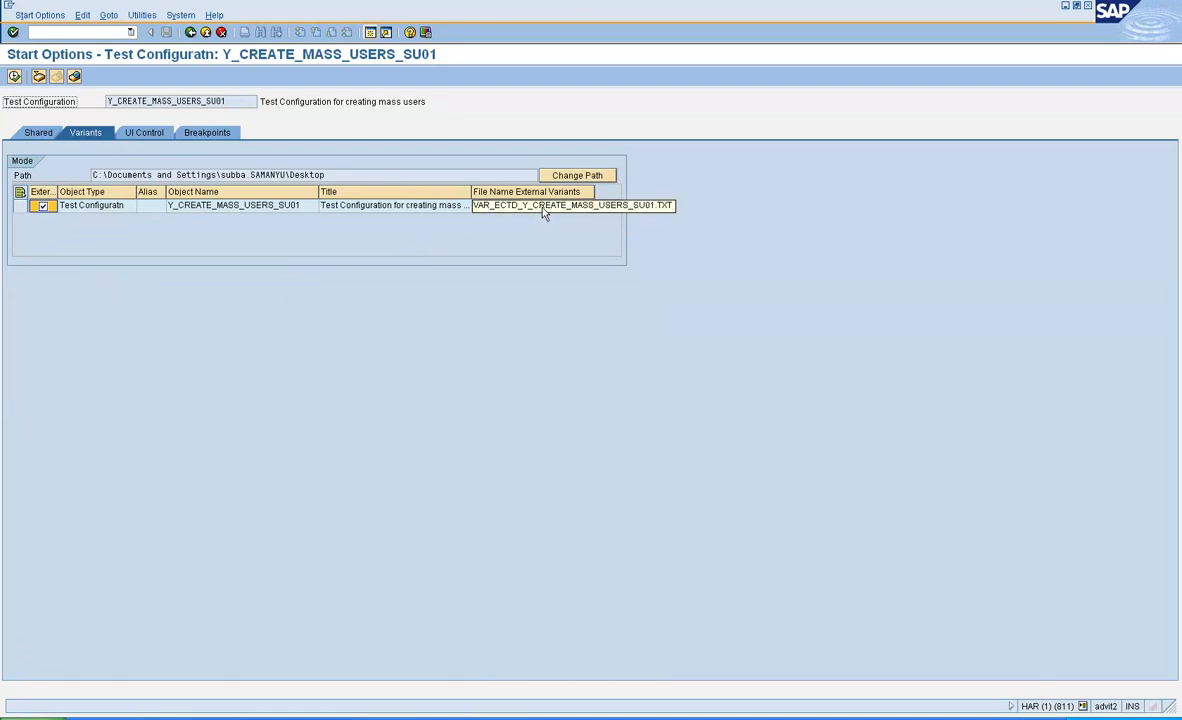
pyautogui.click(16, 77)
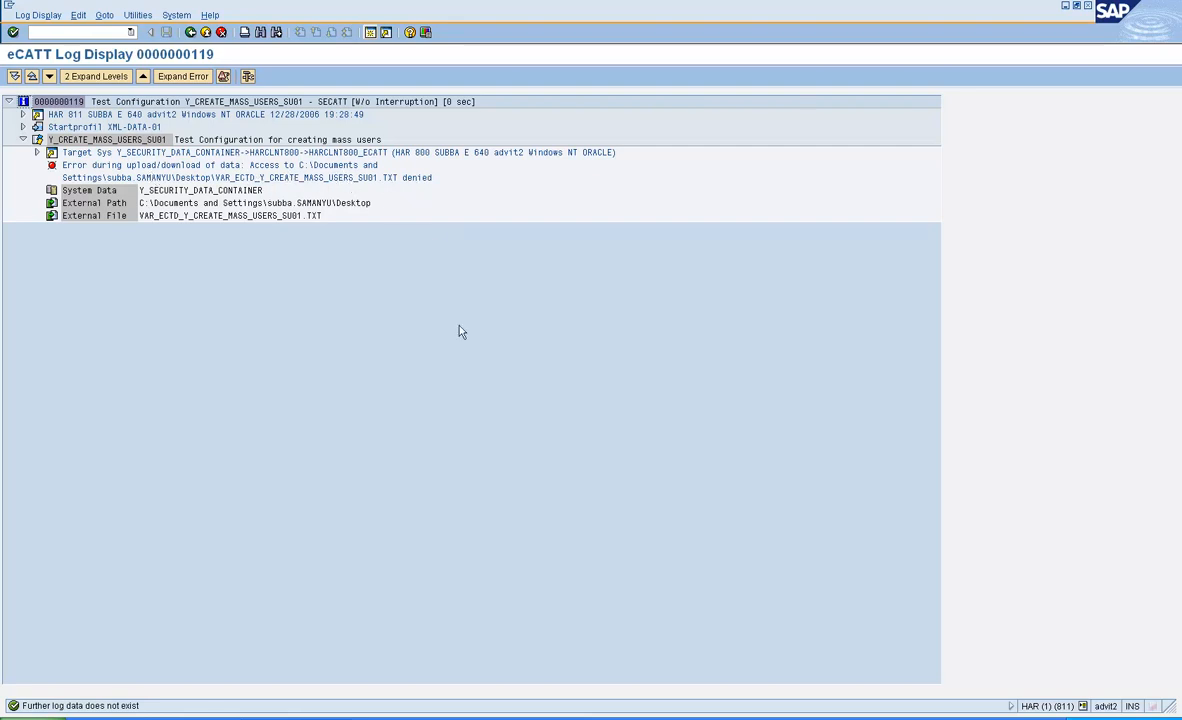
# Close the variants file VAR_ECTD_Y_CREATE_MASS_USERS_SU01 in Excel, switch back to SAP and rerun the test configuration.
pyautogui.hotkey('alt', 'Tab')
pyautogui.press('Tab')
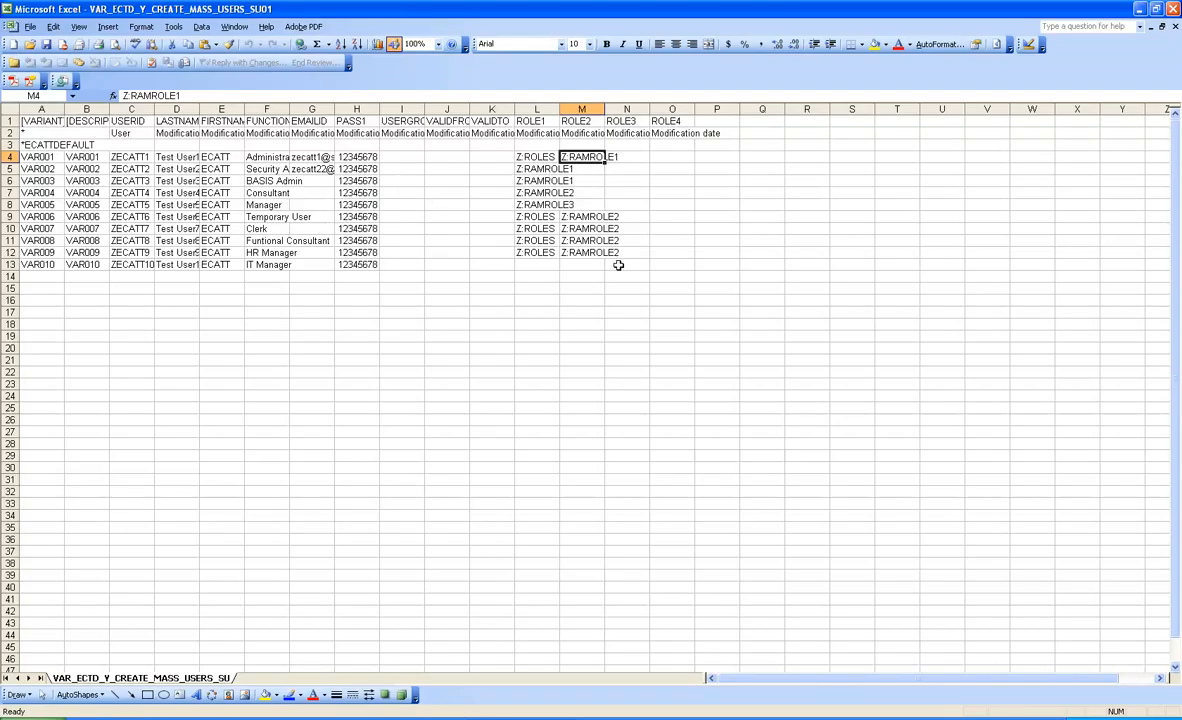
pyautogui.click(1175, 26)
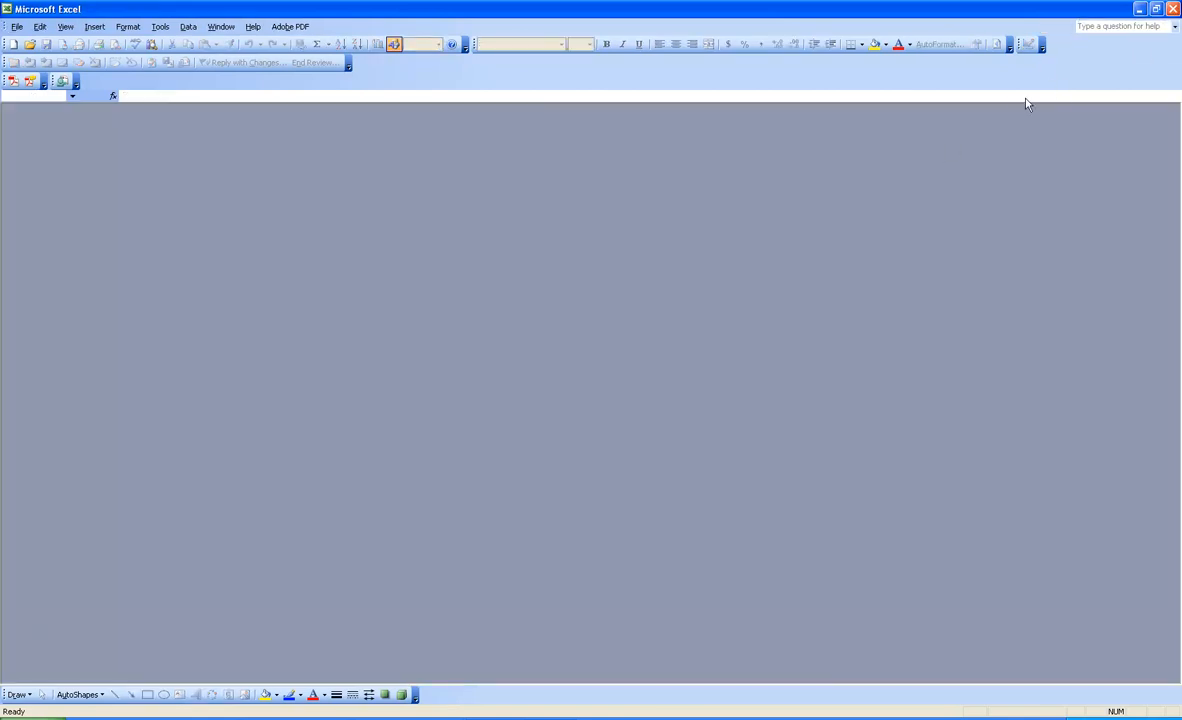
pyautogui.hotkey('alt', 'Tab')
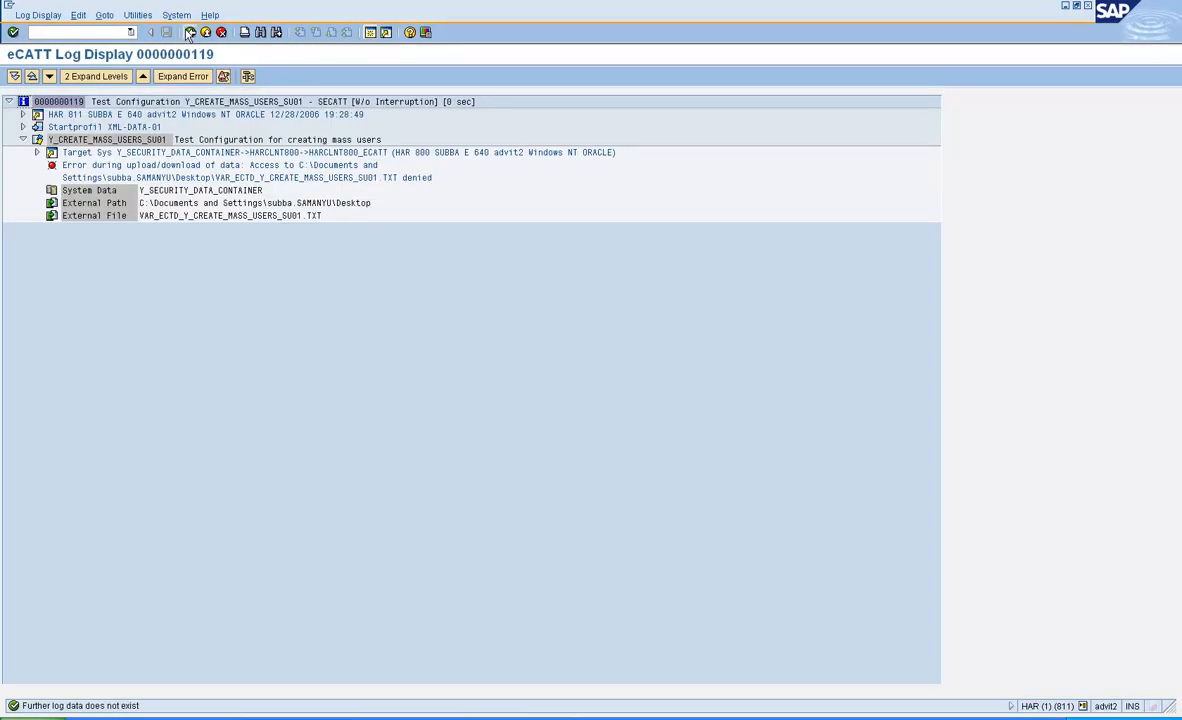
pyautogui.click(190, 32)
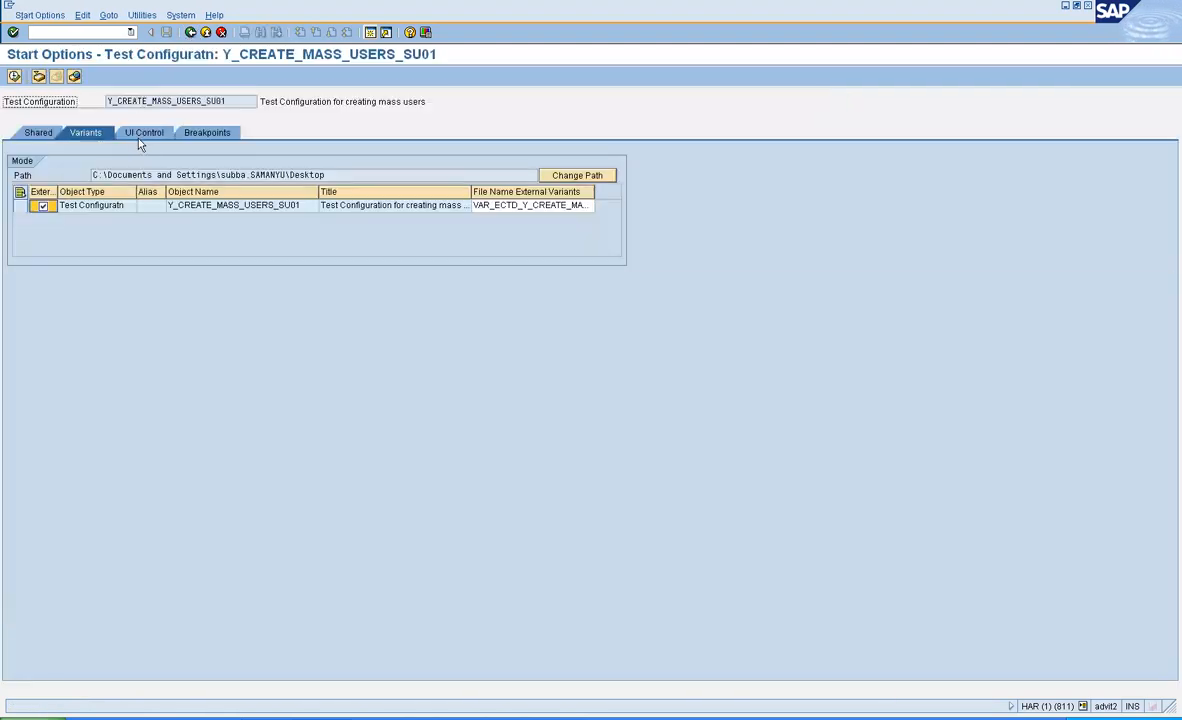
pyautogui.click(16, 77)
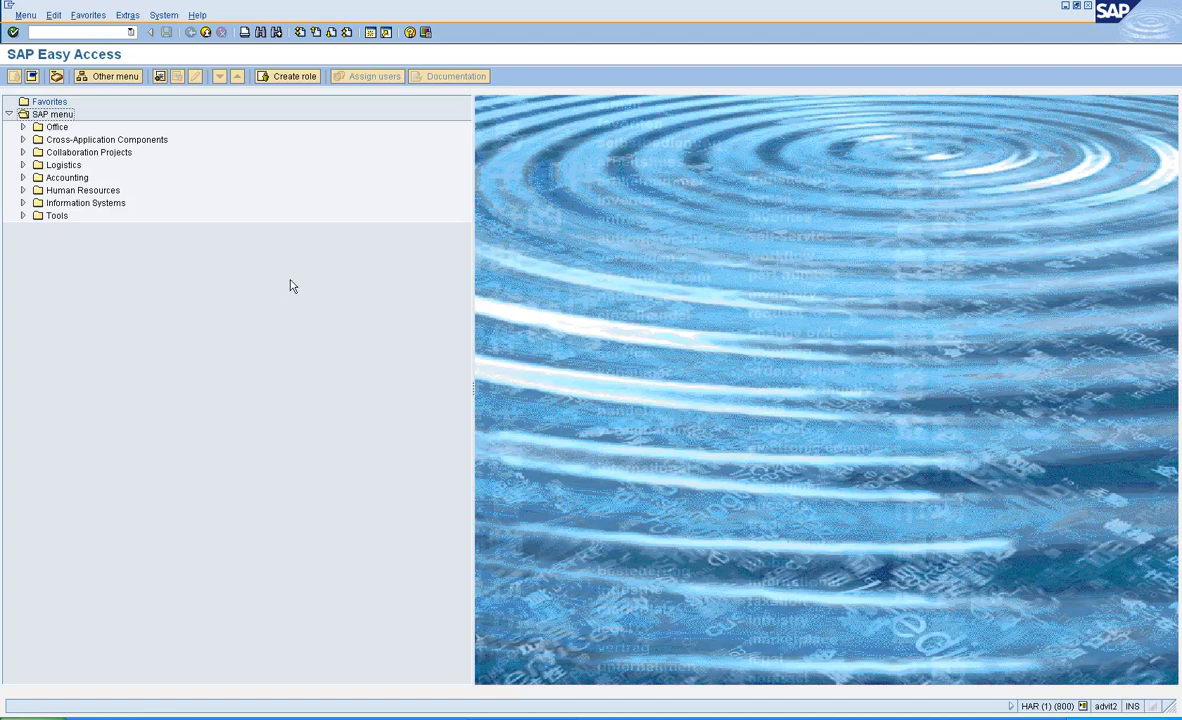
# In client 800, open user ZECATT1 for editing in transaction SU01, check the address data and save the user.
pyautogui.click(70, 31)
pyautogui.write('su01')
pyautogui.press('Return')
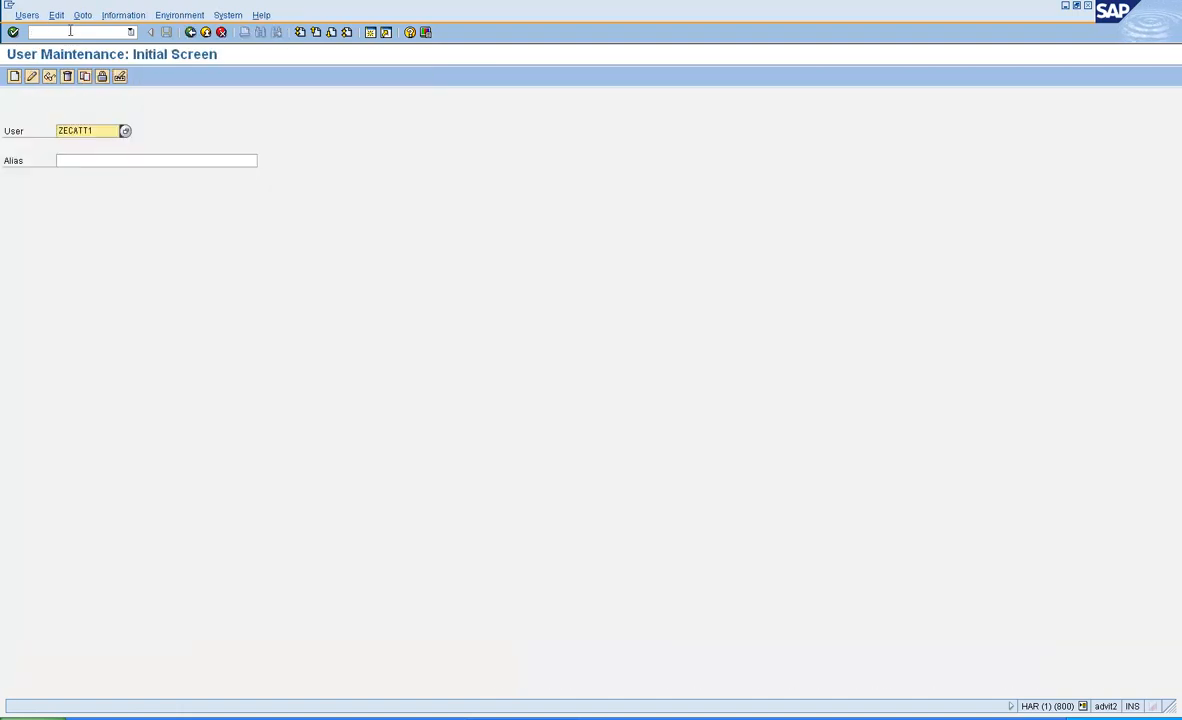
pyautogui.click(104, 125)
pyautogui.moveTo(104, 130); pyautogui.dragTo(27, 153)
pyautogui.click(32, 77)
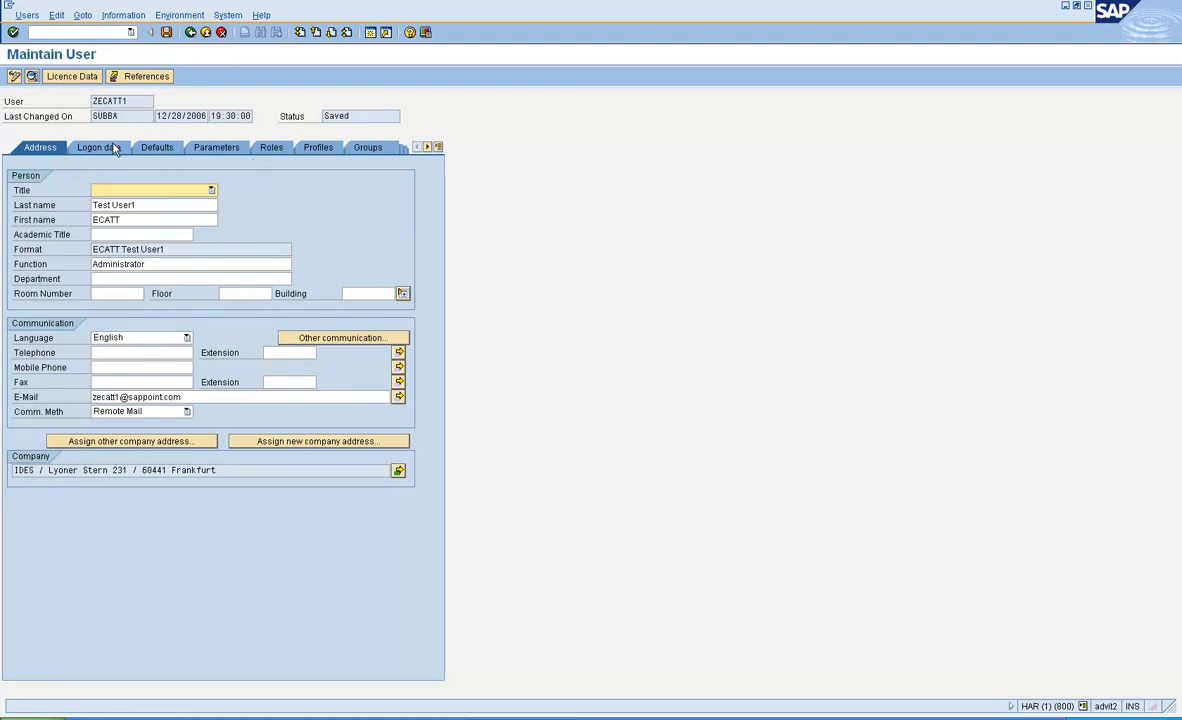
pyautogui.click(167, 33)
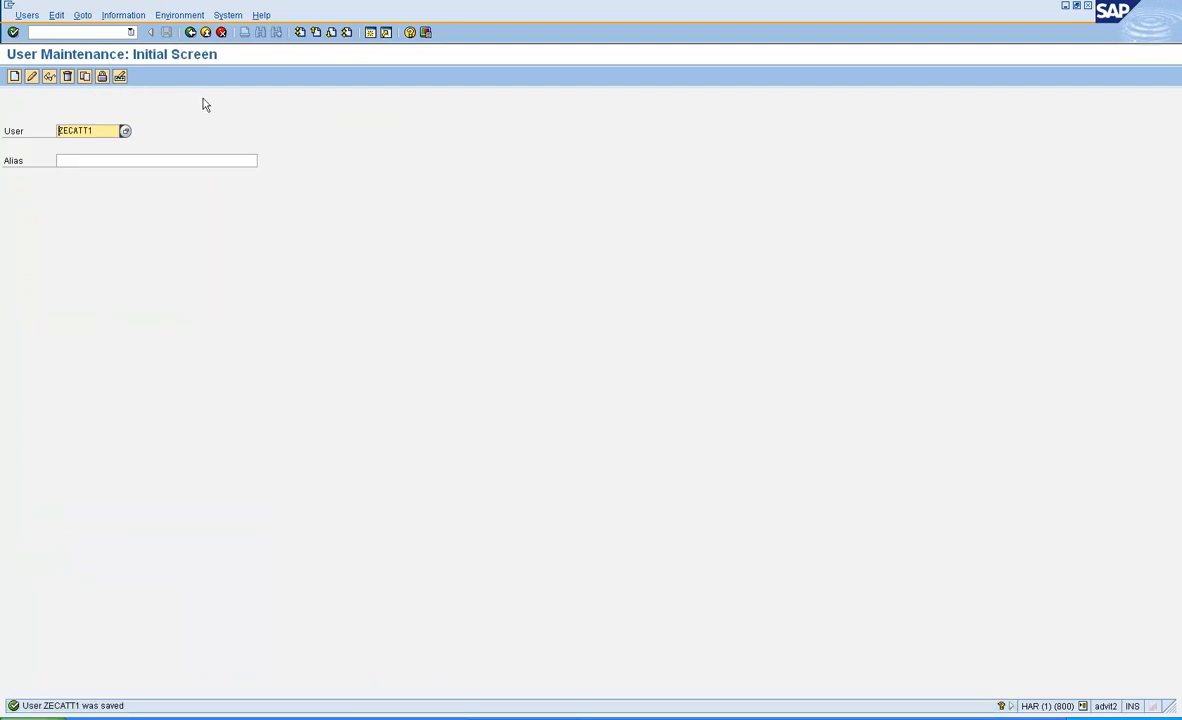